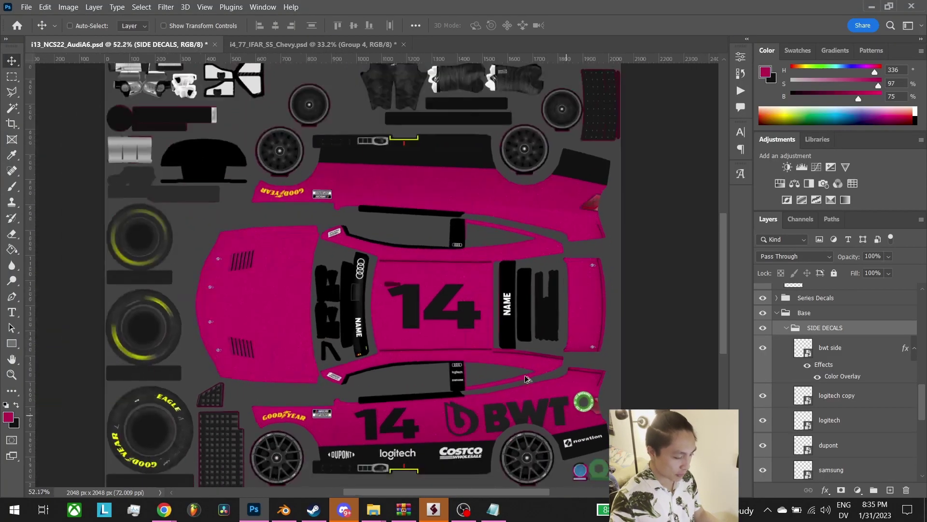
Duplicate the BWT side logo and try rotating it onto the upper panel, then undo it
scroll(524, 374, down, 2)
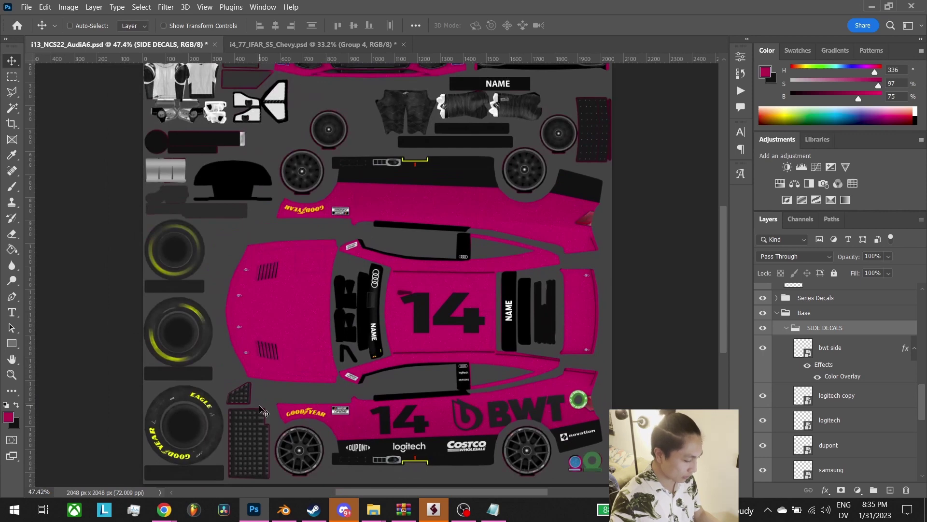
click(832, 349)
key(ctrl+j)
key(ctrl+t)
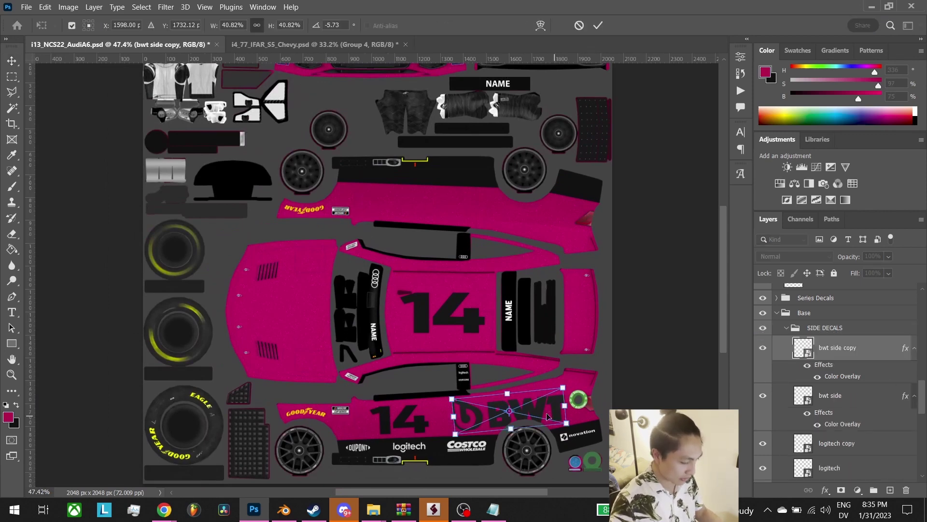
drag(547, 416, 547, 217)
drag(611, 222, 414, 175)
click(598, 25)
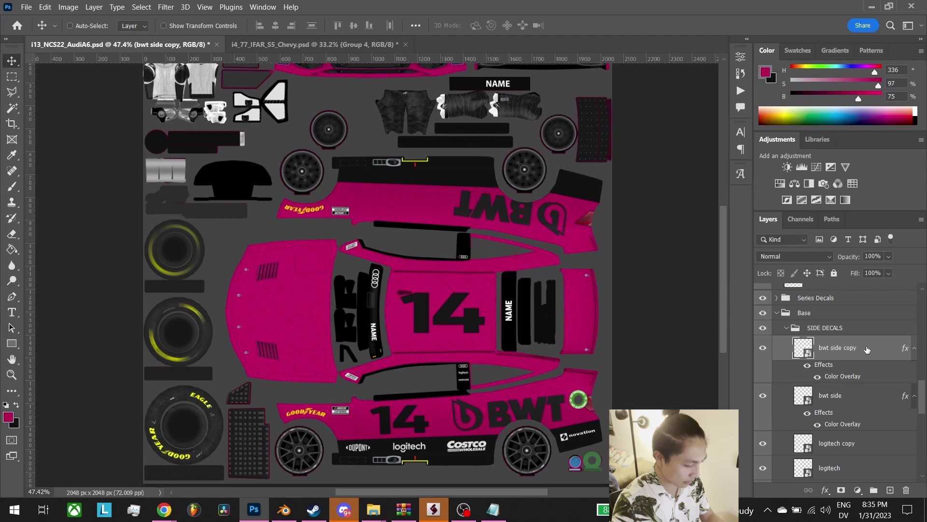
key(ctrl+z)
key(ctrl+z)
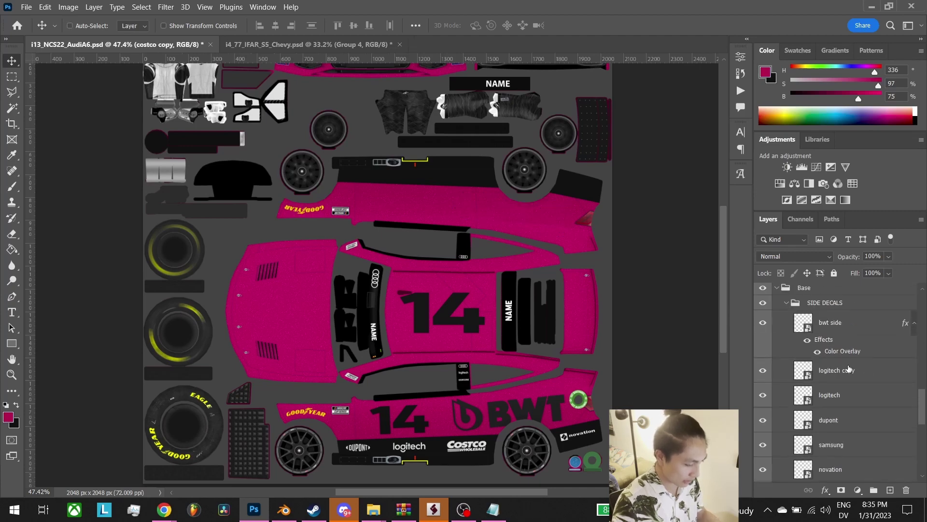
With the SIDE DECALS group selected, run the logo flip sides .jsx script from File > Scripts > Browse
scroll(849, 369, up, 1)
click(848, 358)
click(837, 330)
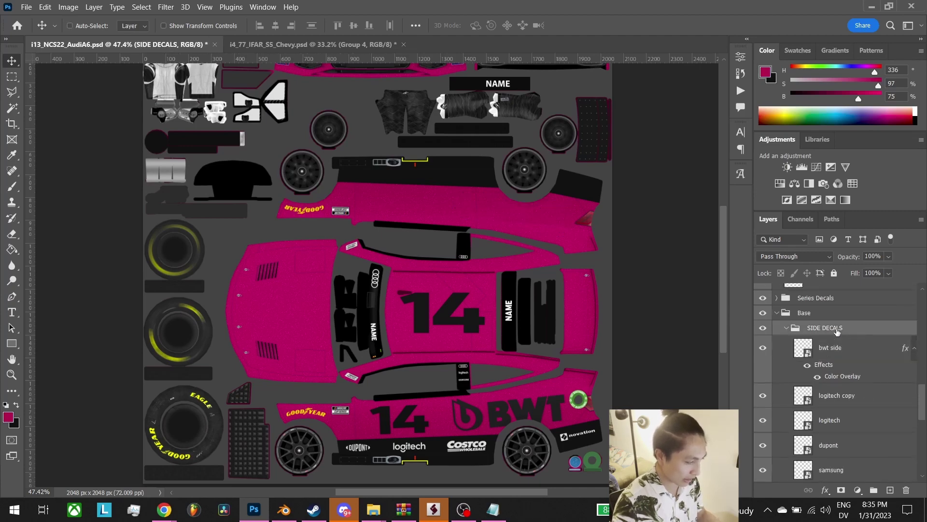
click(27, 7)
mouse_move(97, 295)
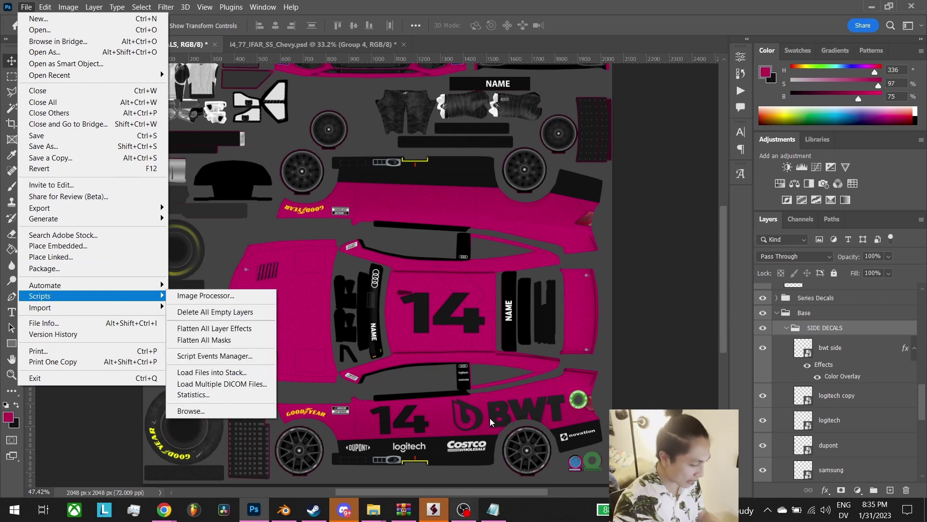
click(524, 5)
scroll(451, 93, up, 5)
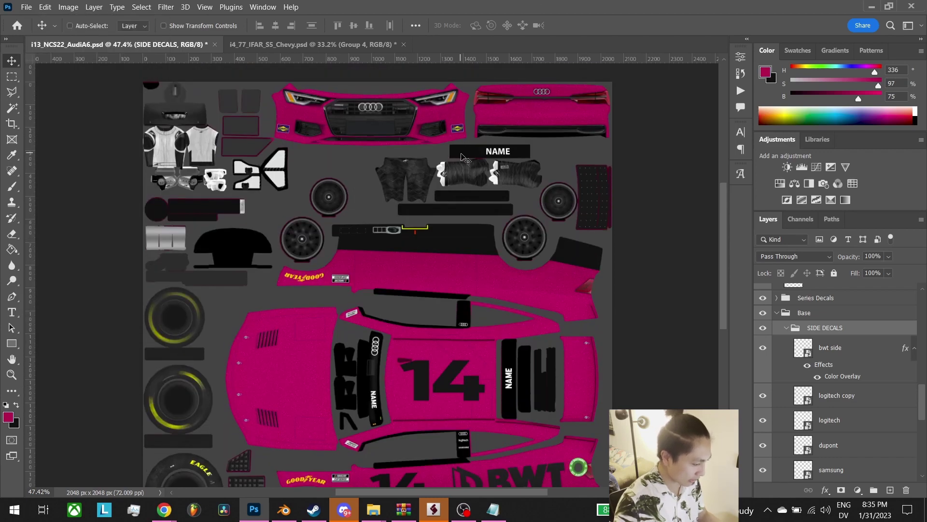
scroll(454, 250, down, 5)
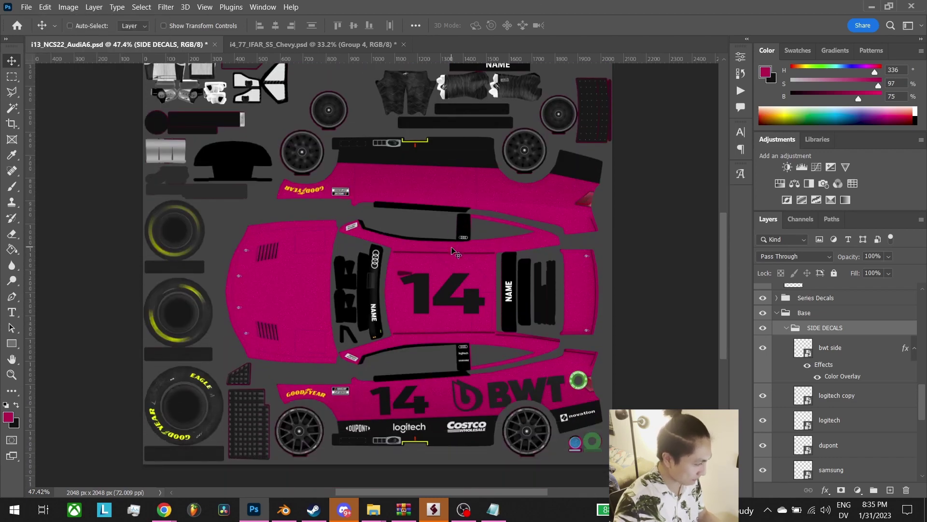
click(26, 6)
mouse_move(87, 296)
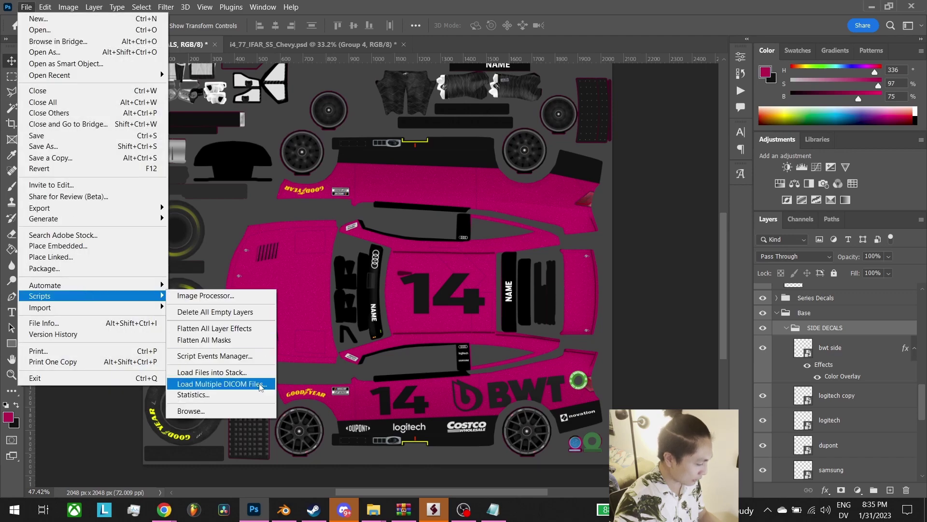
click(251, 413)
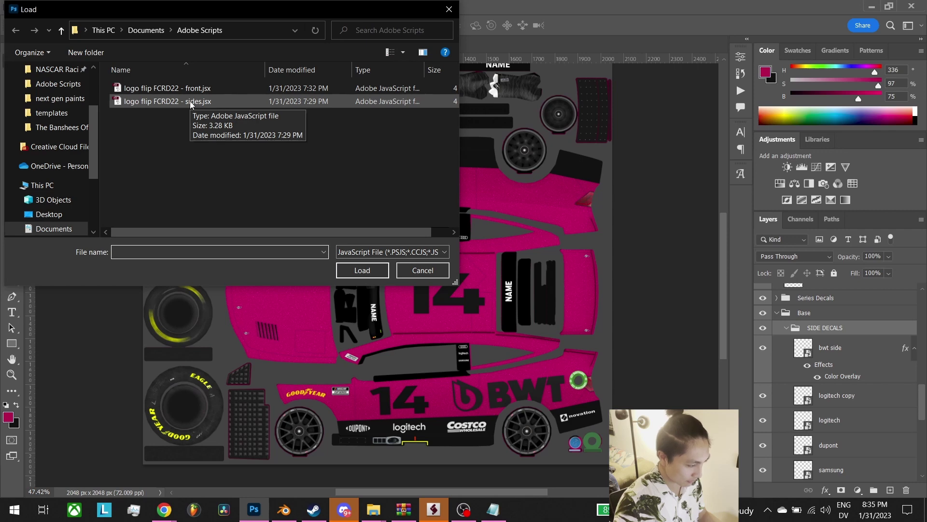
double_click(191, 102)
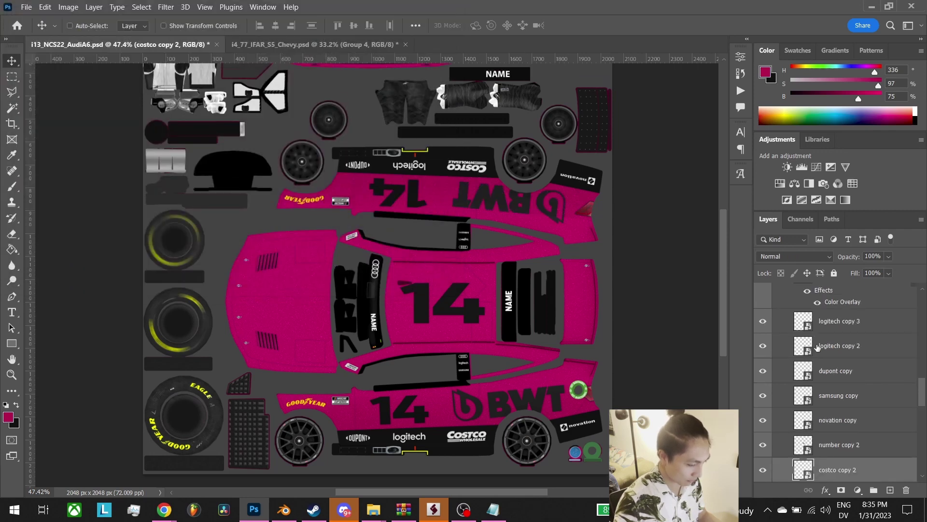
Collapse and hide the mirrored SIDE DECALS copy group, then select the logitech layer
scroll(818, 348, up, 3)
click(786, 332)
click(800, 334)
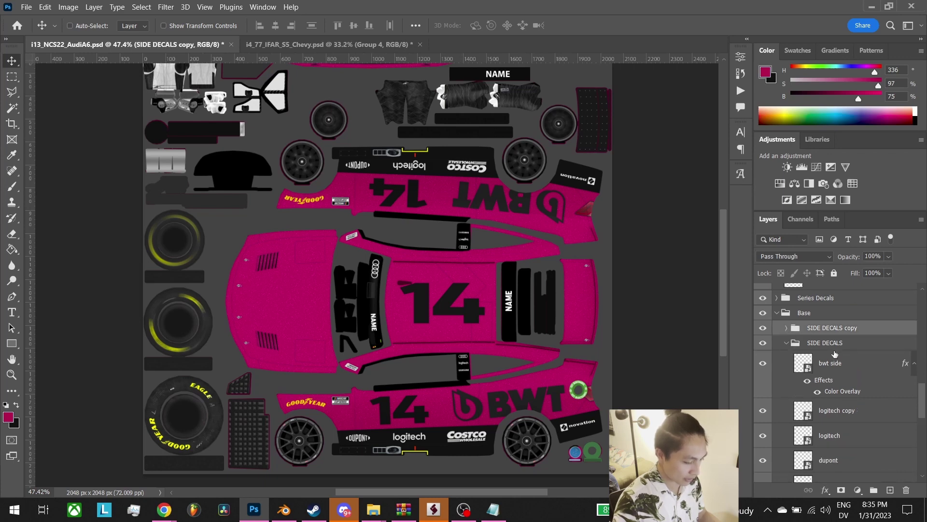
click(763, 329)
scroll(860, 385, down, 2)
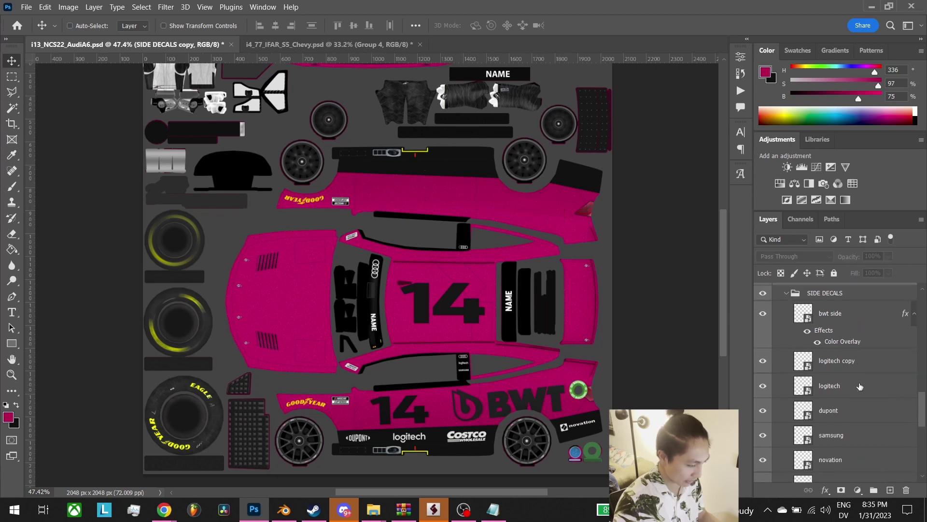
click(815, 392)
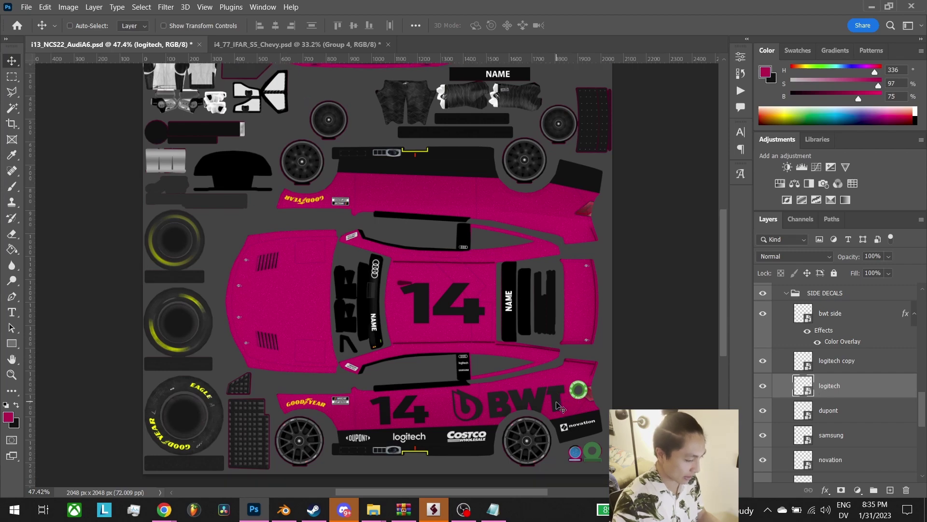
Zoom in on the lower side decals, then zoom out to the whole texture sheet
key(z)
drag(391, 443, 415, 442)
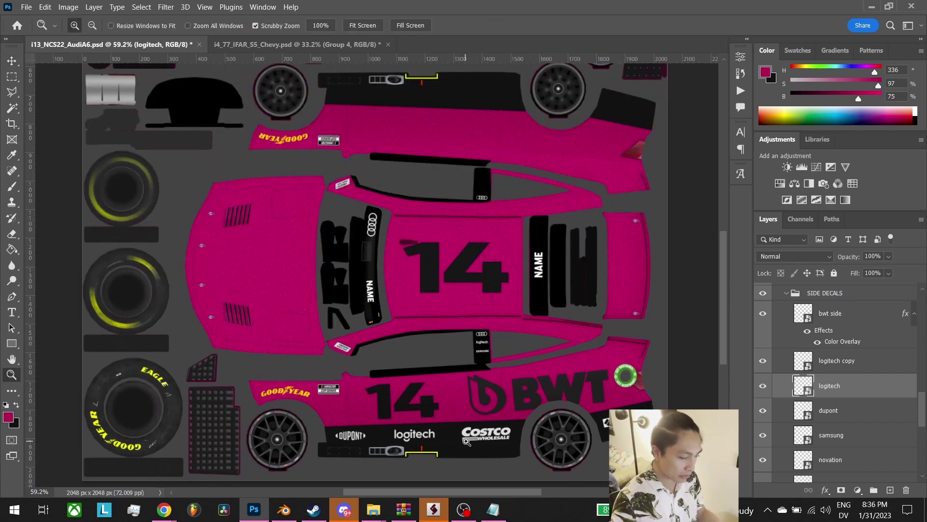
scroll(467, 441, down, 1)
mouse_move(515, 422)
mouse_down()
mouse_move(489, 421)
mouse_move(504, 421)
mouse_up()
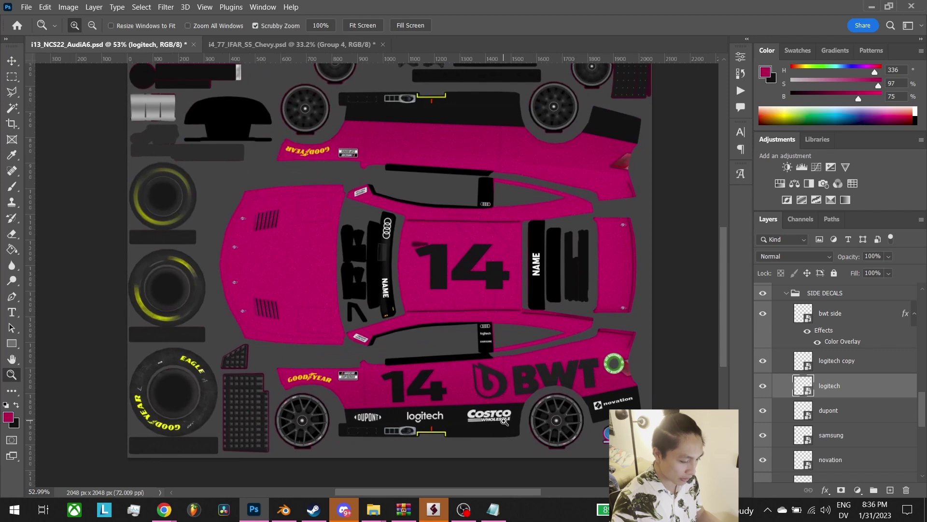
click(842, 368)
click(829, 394)
scroll(493, 402, up, 2)
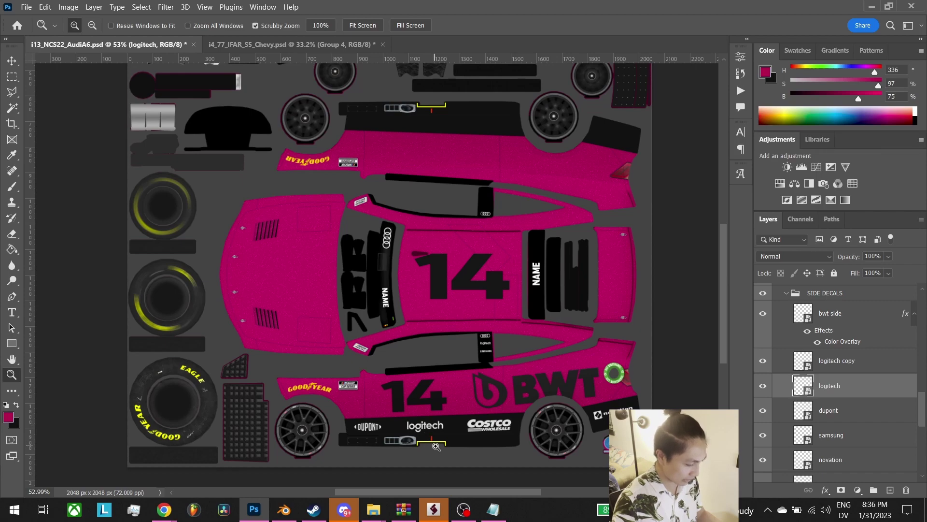
drag(437, 446, 432, 436)
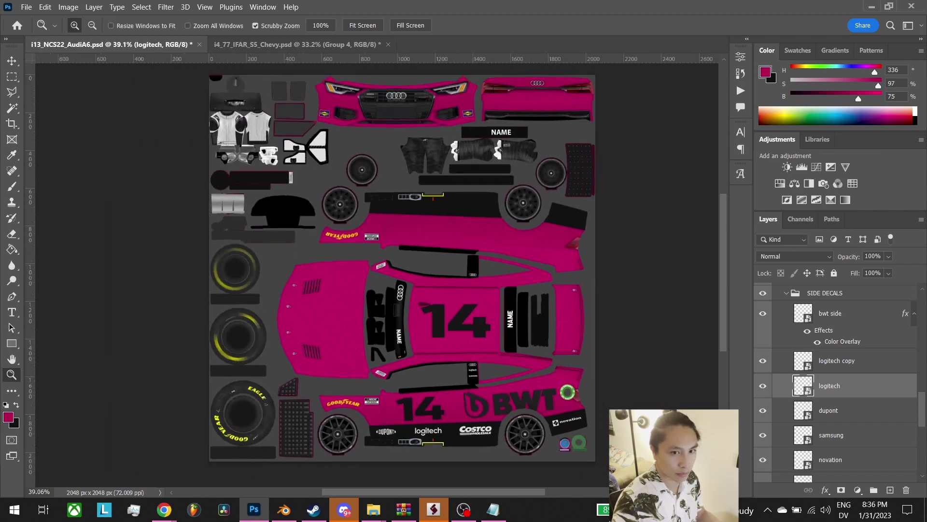
Paste the Samsung logo from the browser and delete its white background with the Magic Wand
key(alt+Tab)
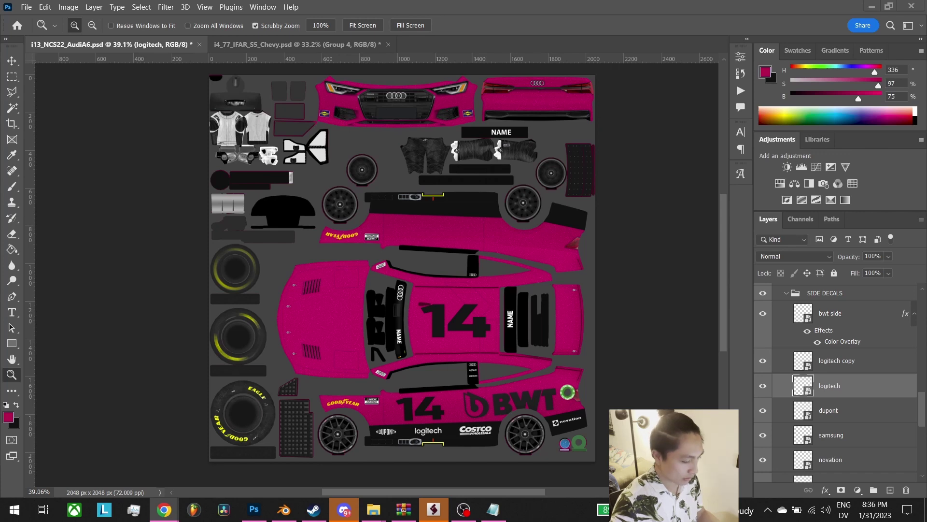
key(alt+Tab)
key(ctrl+v)
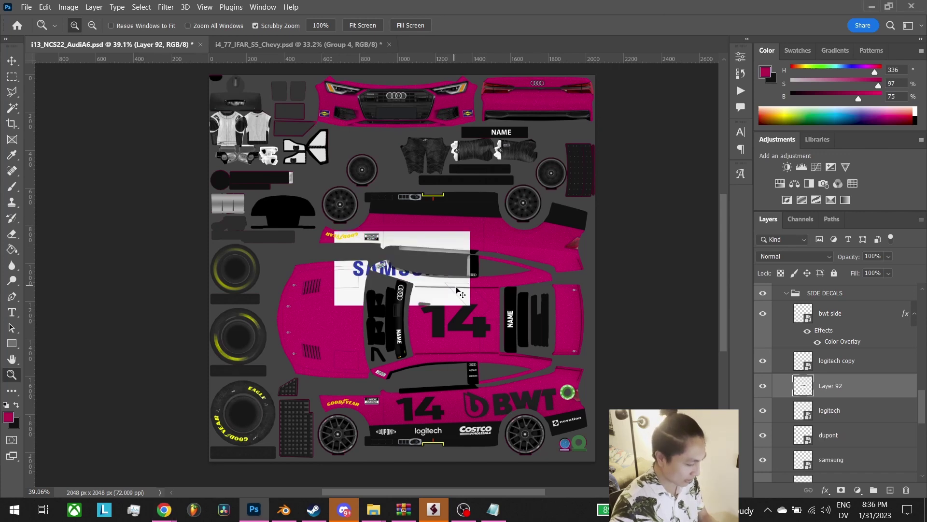
key(w)
click(465, 301)
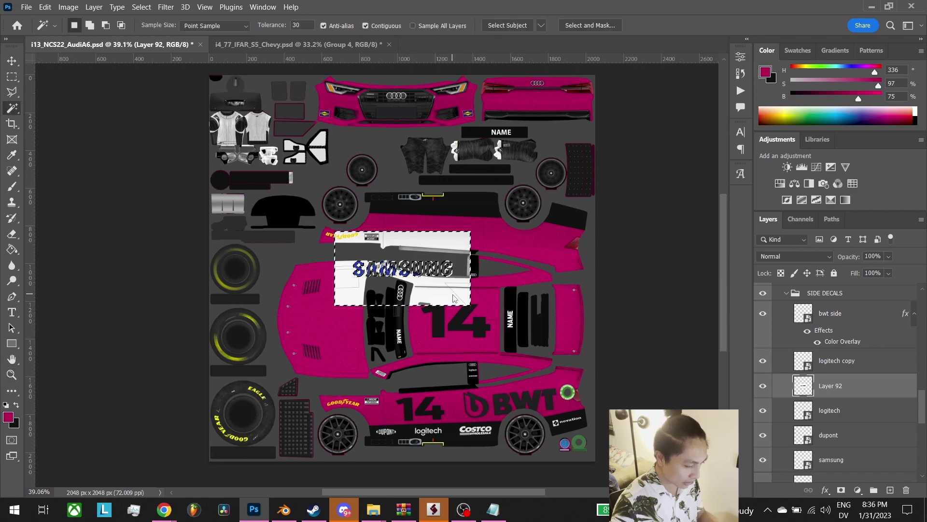
key(Delete)
key(ctrl+d)
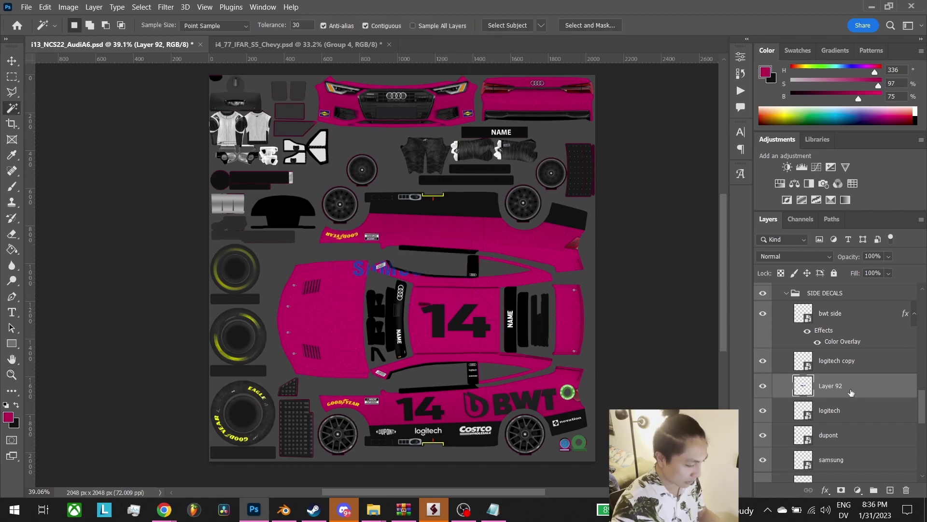
Convert the Samsung layer to a smart object and place it tilted on the lower side panel
right_click(851, 392)
click(715, 172)
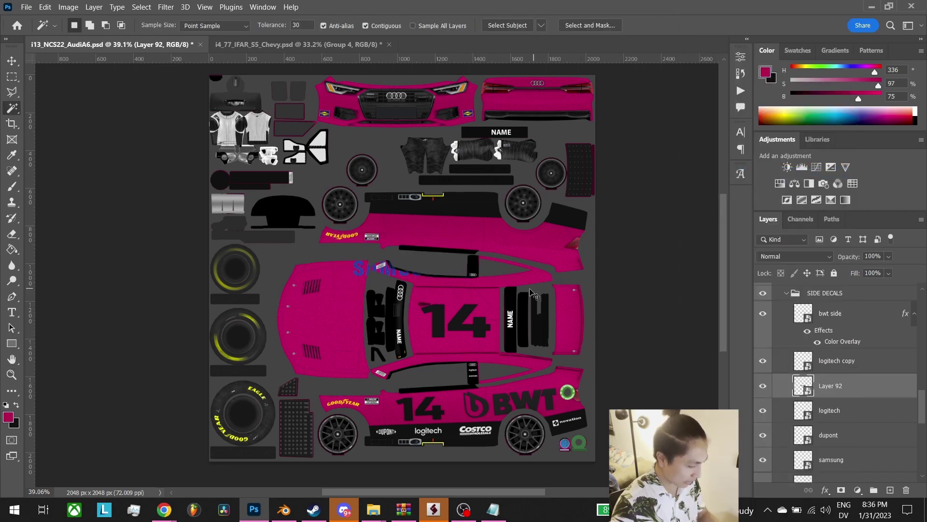
key(ctrl+t)
drag(427, 271, 516, 406)
drag(559, 405, 559, 400)
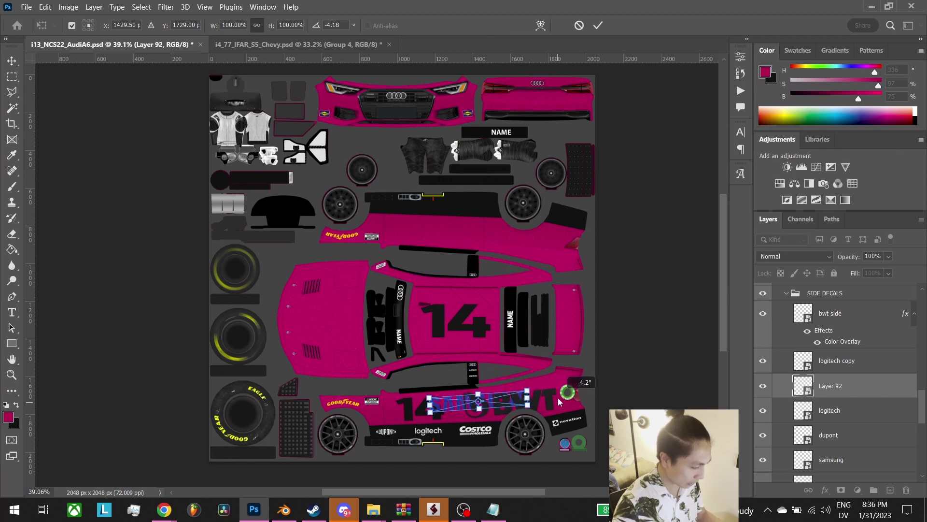
key(Return)
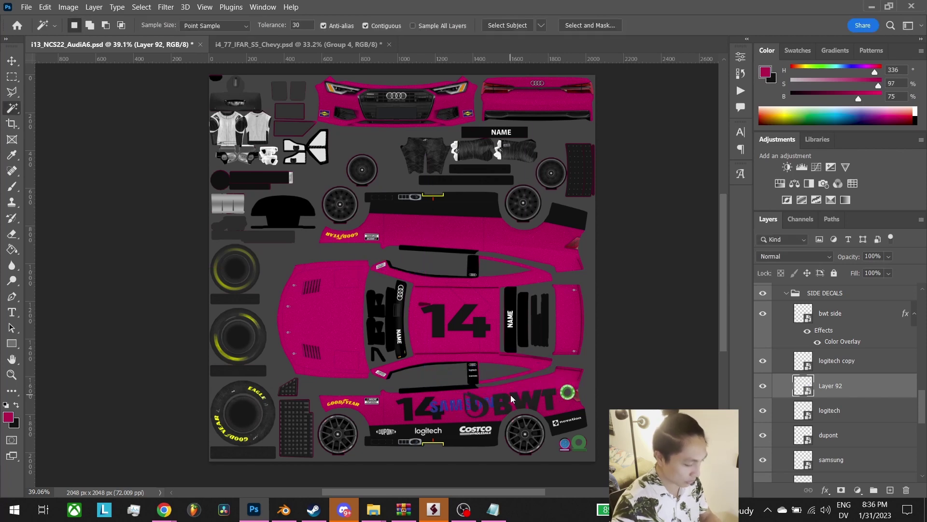
Undo that placement and reposition the Samsung logo lower, angled along the side panel
key(ctrl+z)
key(ctrl+z)
key(ctrl+z)
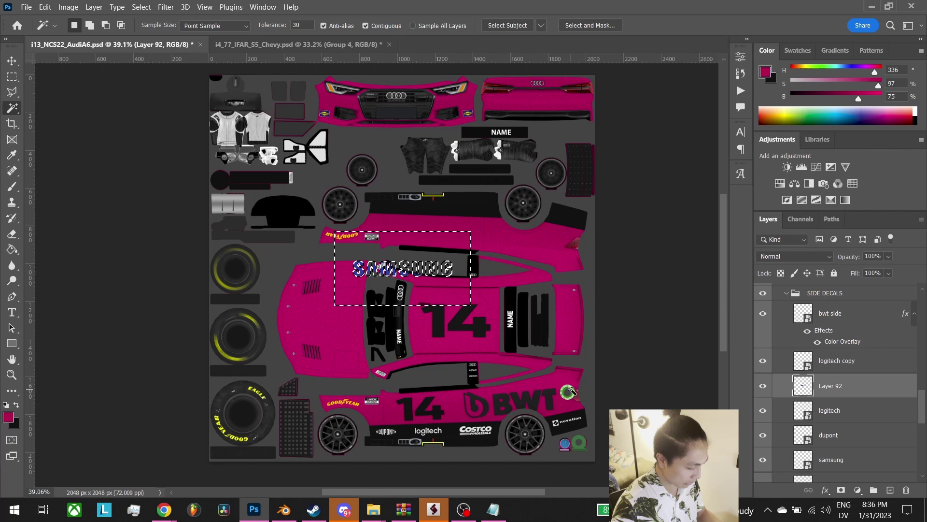
key(ctrl+z)
key(ctrl+z)
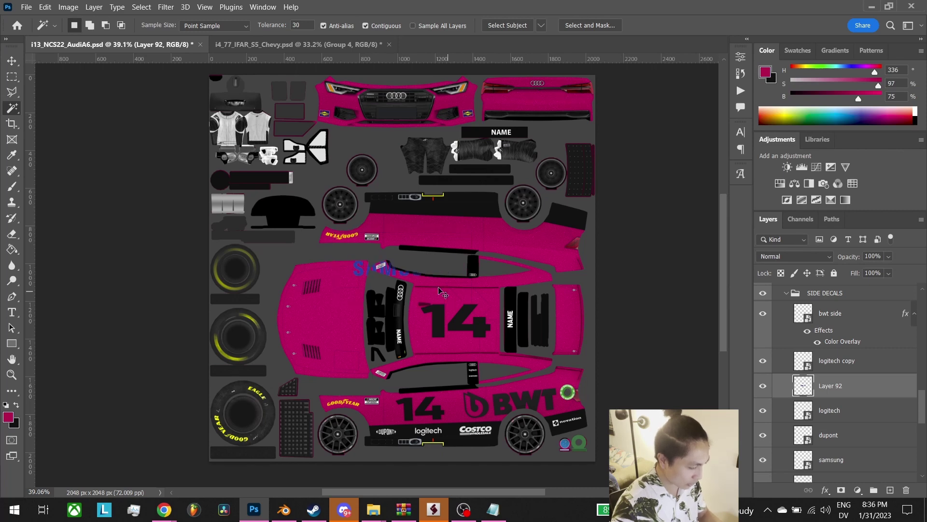
key(ctrl+t)
drag(438, 270, 501, 377)
drag(544, 379, 513, 391)
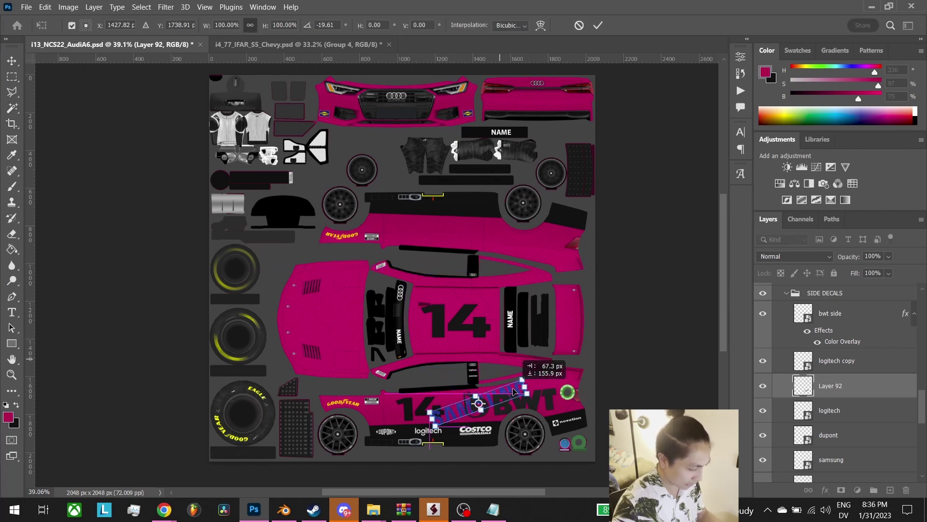
key(Return)
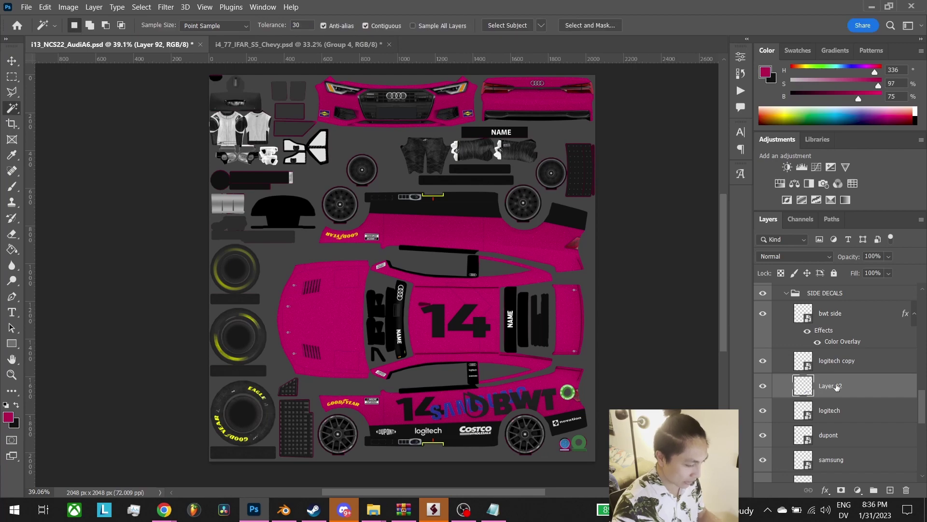
Convert the Samsung layer to a smart object and try enlarging it to about 155%, then cancel
right_click(836, 387)
click(700, 172)
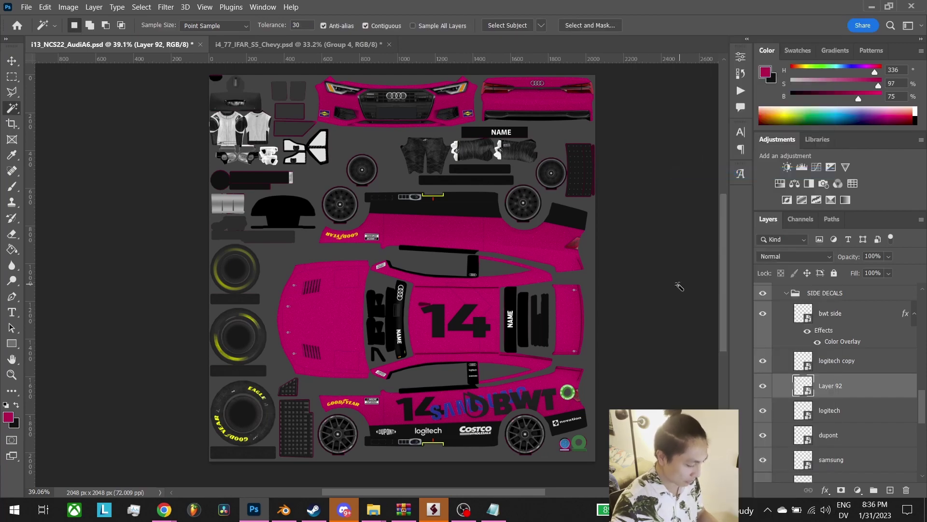
key(ctrl+t)
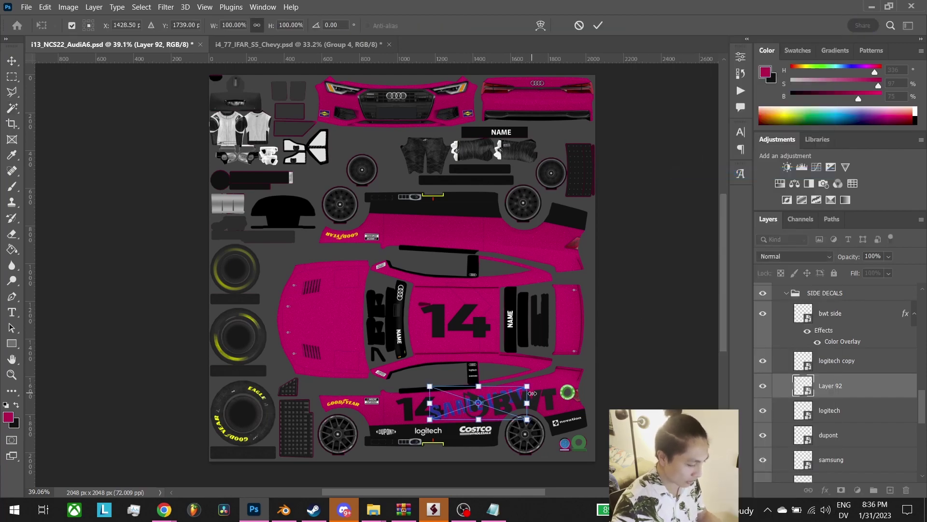
drag(528, 386, 581, 367)
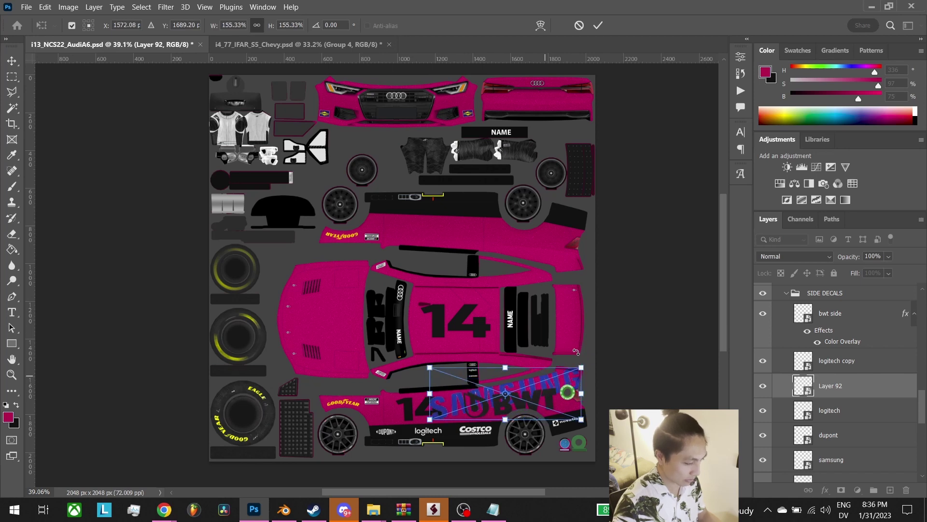
click(579, 25)
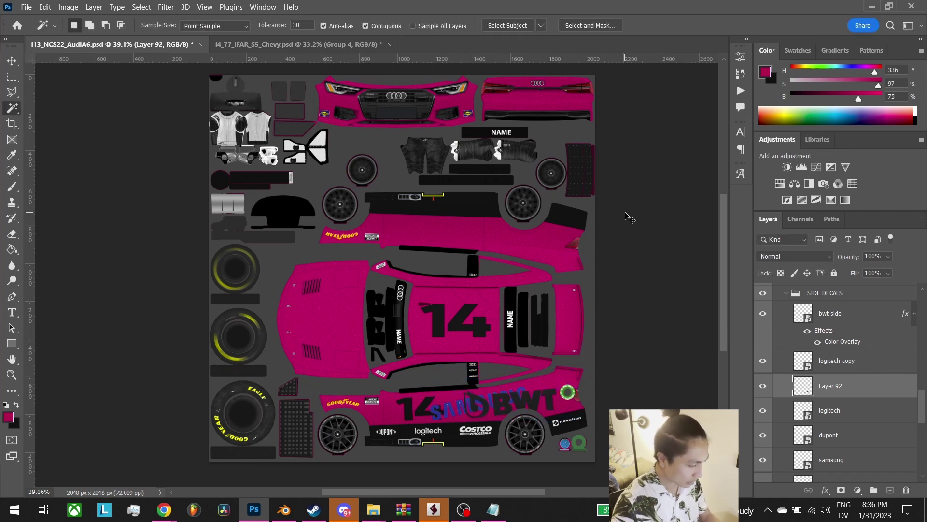
Convert it to a smart object again and transform it to 91.17% scale, rotated -5.97°
right_click(880, 390)
click(772, 172)
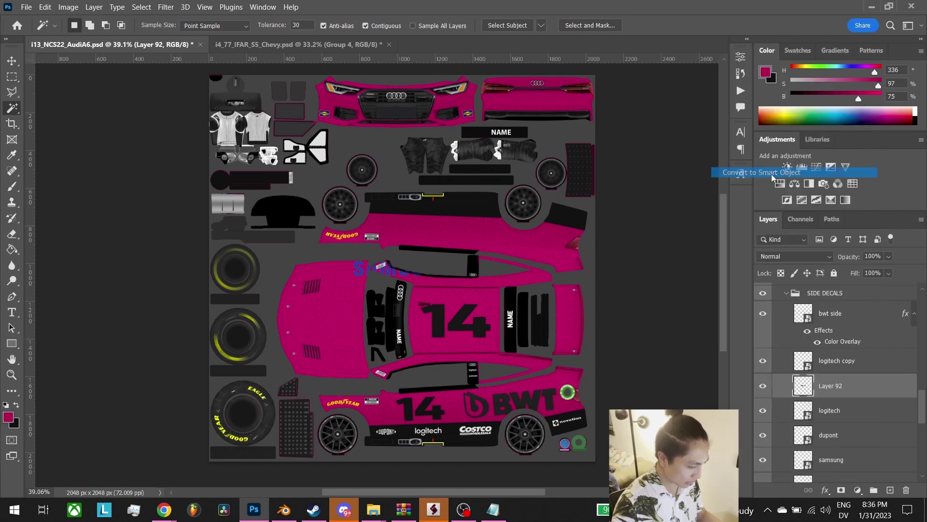
key(ctrl+t)
drag(433, 267, 523, 387)
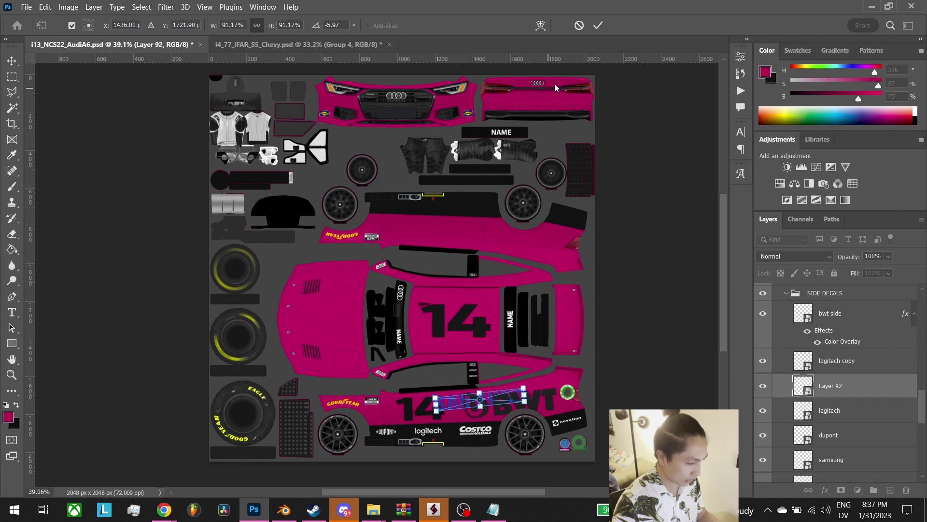
Commit the Samsung placement and select the side decal layers from bwt side through costco copy
click(598, 25)
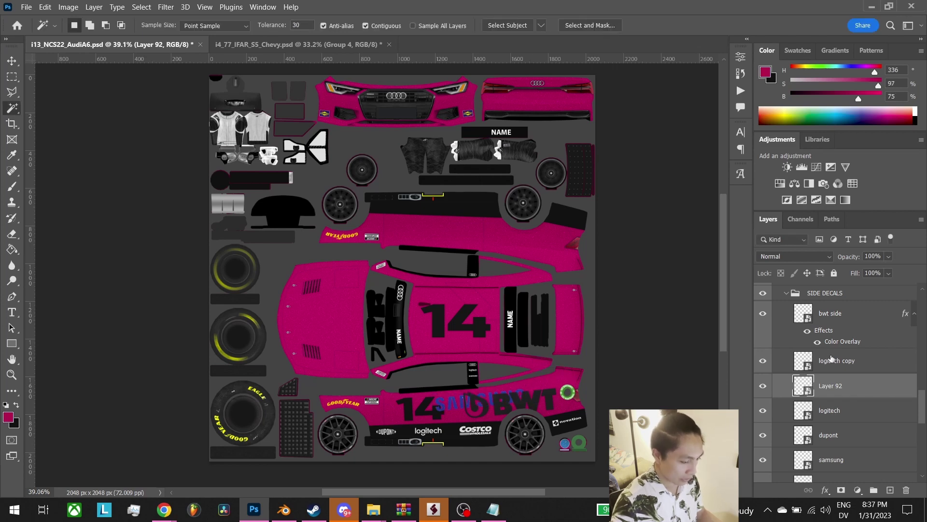
scroll(834, 360, up, 1)
click(834, 340)
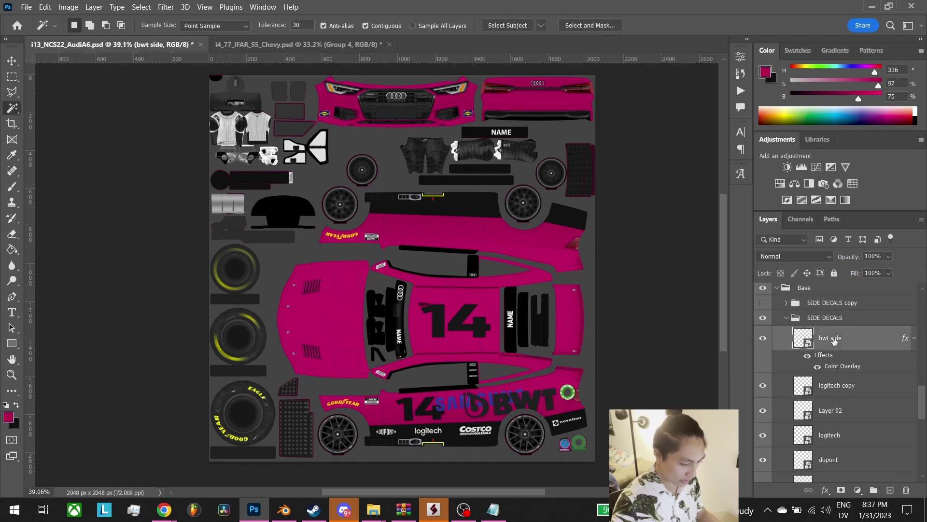
scroll(841, 387, down, 5)
shift+click(847, 445)
scroll(847, 441, up, 5)
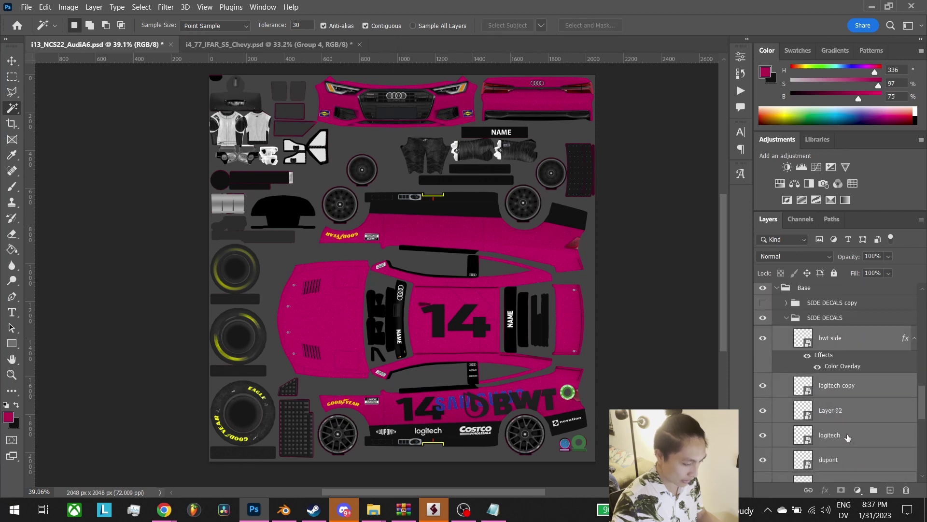
Collapse the SIDE DECALS group, make it visible, and bring up the Actions panel
click(799, 323)
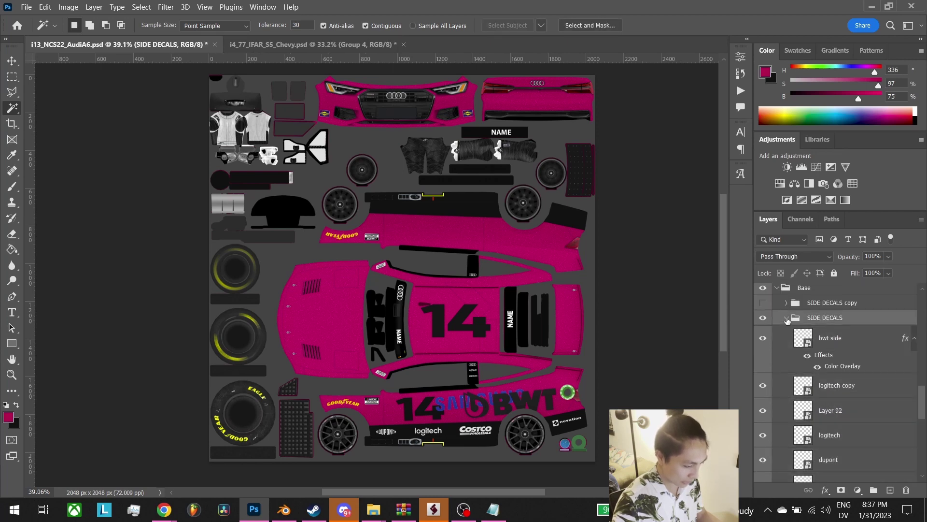
click(787, 318)
click(762, 317)
key(v)
drag(519, 409, 512, 409)
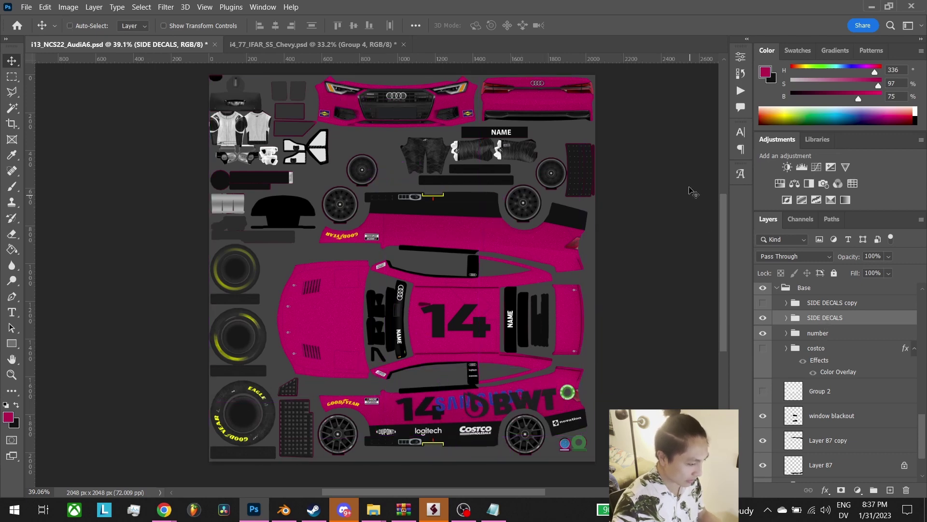
click(742, 95)
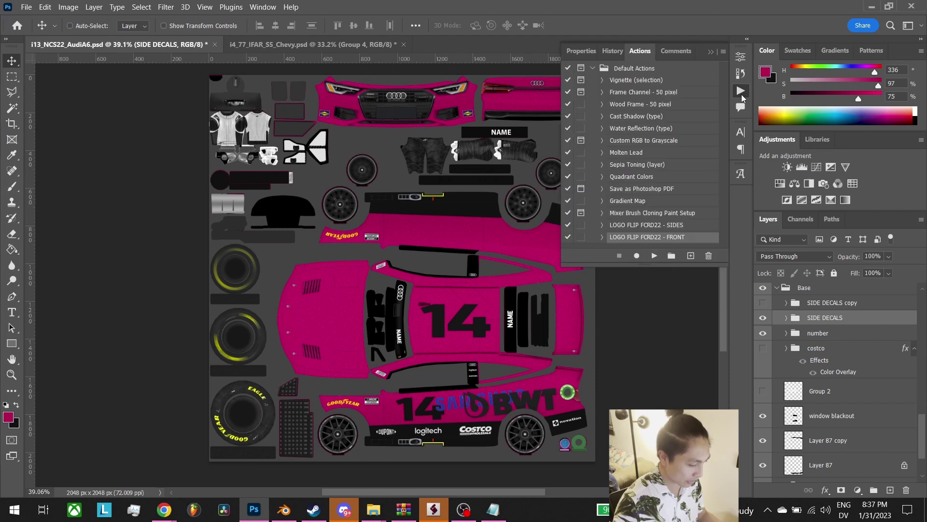
Play the LOGO FLIP FCRD22 - SIDES action to create SIDE DECALS copy 2, then close the Actions list
click(263, 6)
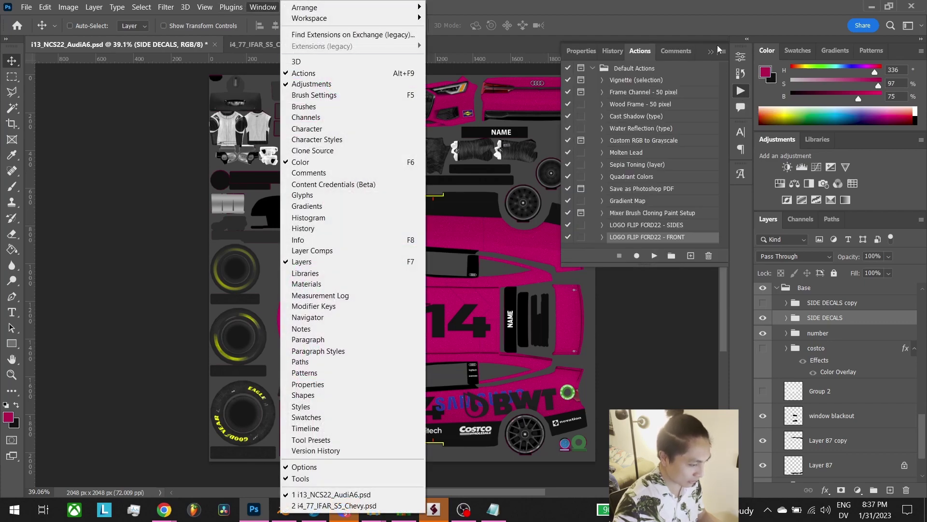
click(666, 241)
click(665, 227)
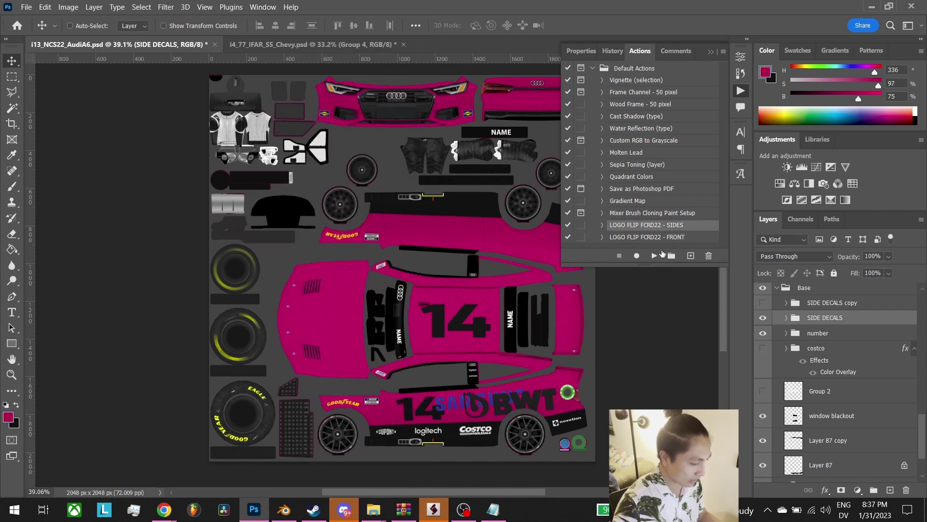
click(655, 256)
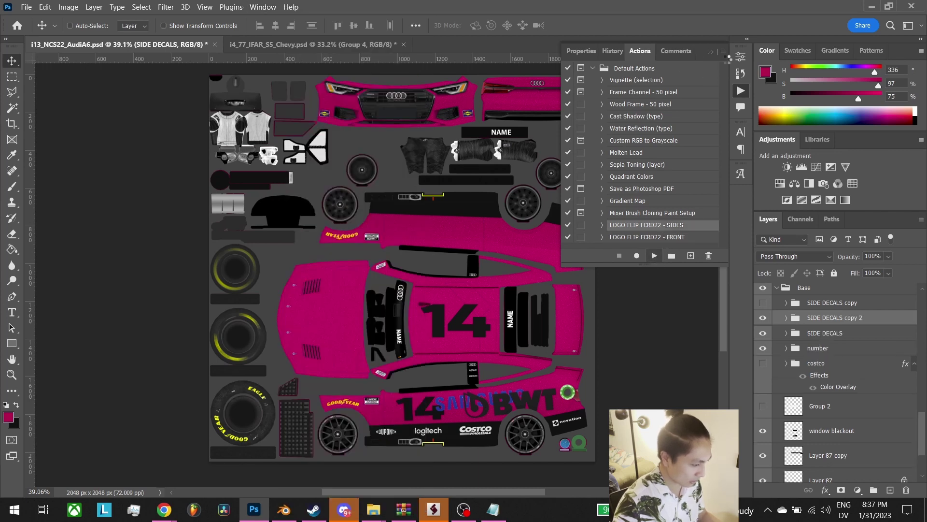
click(740, 90)
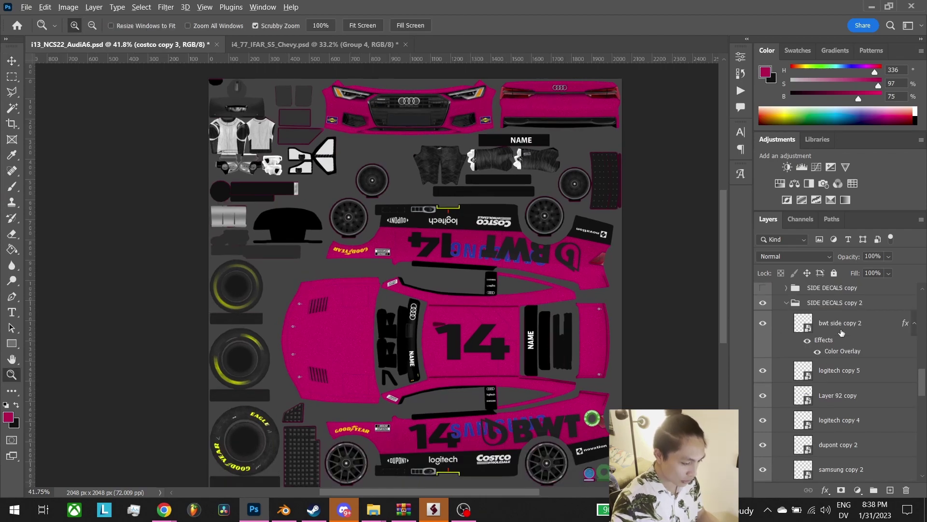
Alt-drag bwt side copy 2 to make bwt side copy 3 and wrap it in a new Group 3
drag(841, 331, 836, 297)
click(786, 352)
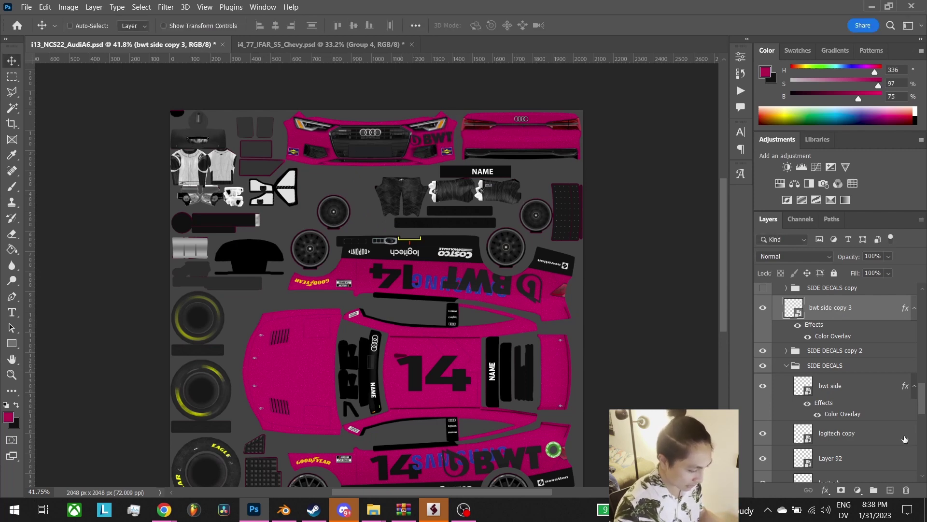
click(874, 490)
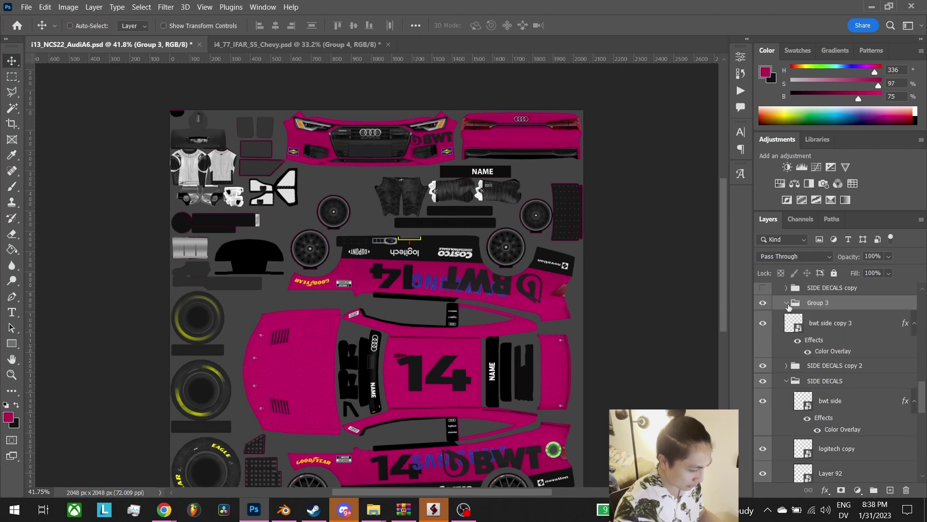
click(835, 305)
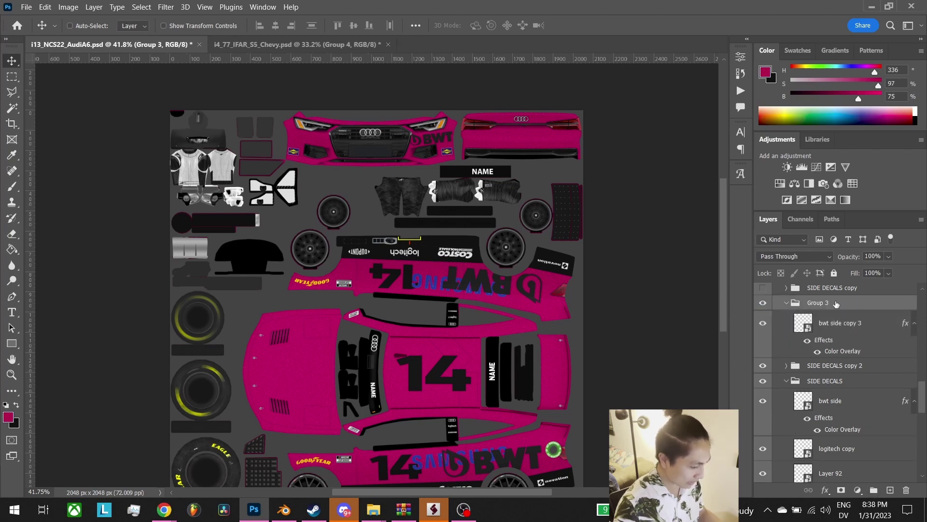
Run the front logo flip script on bwt side copy 3, dismiss the error, and delete bwt side copy 4
click(26, 7)
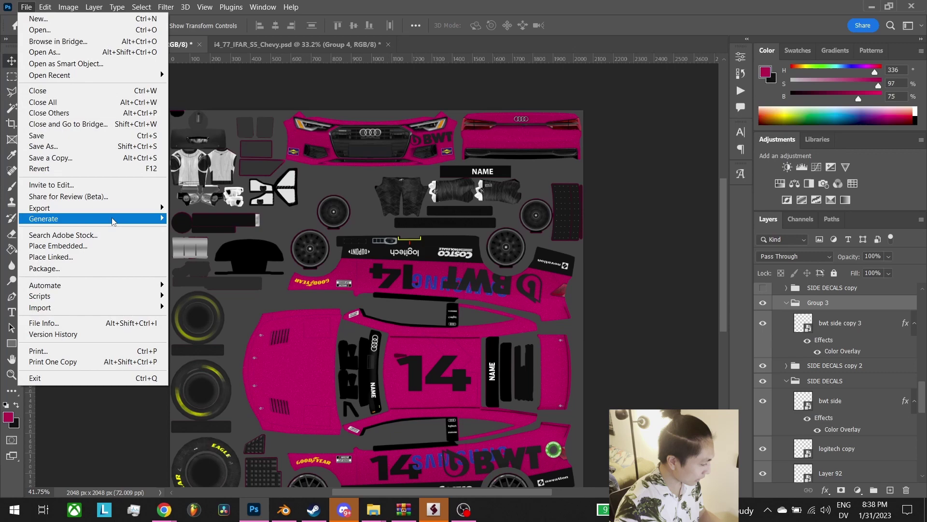
click(844, 326)
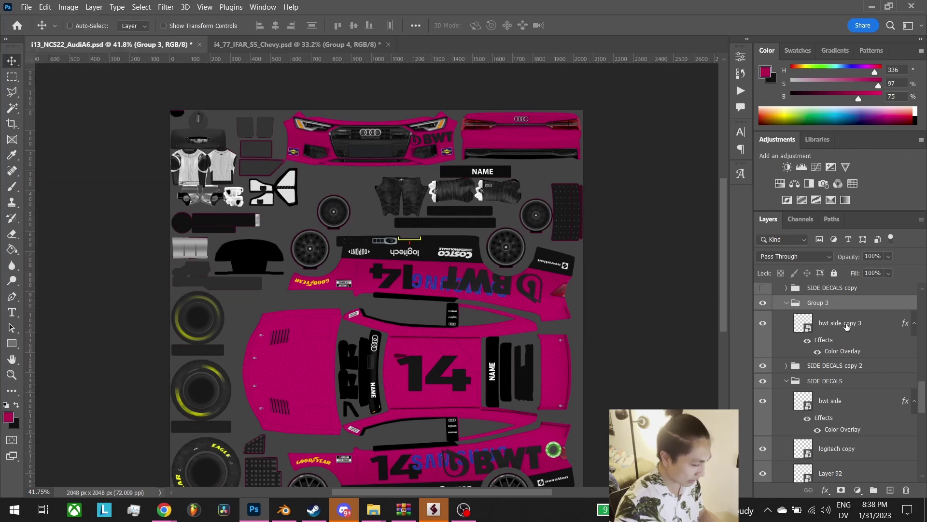
click(844, 326)
click(33, 4)
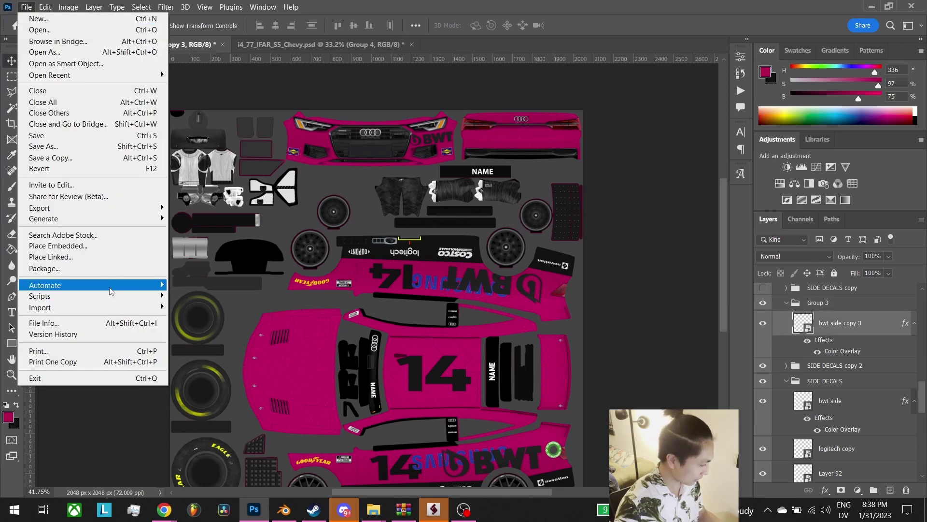
mouse_move(159, 296)
click(217, 410)
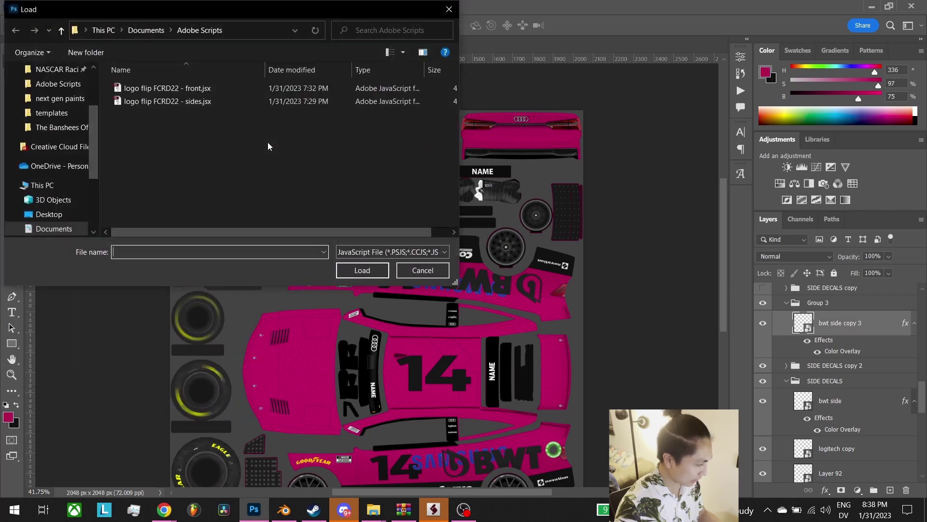
double_click(178, 92)
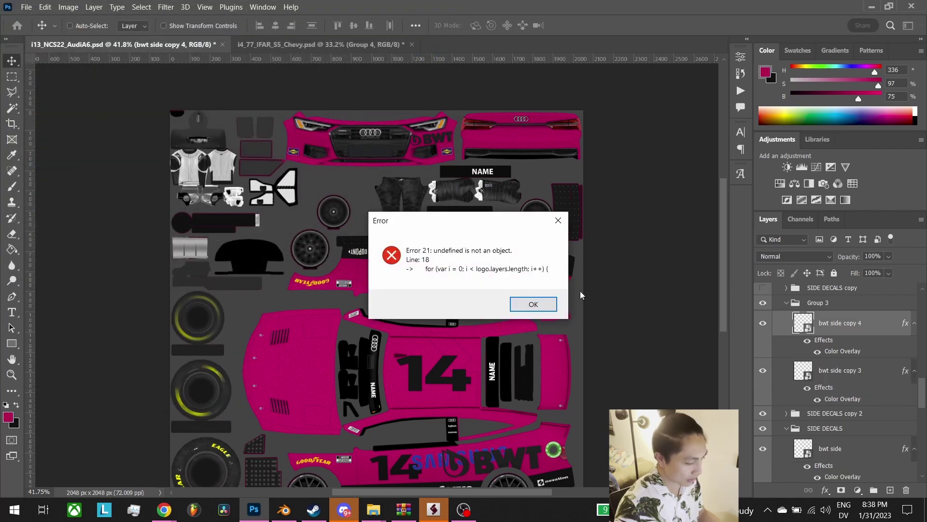
click(533, 304)
key(Delete)
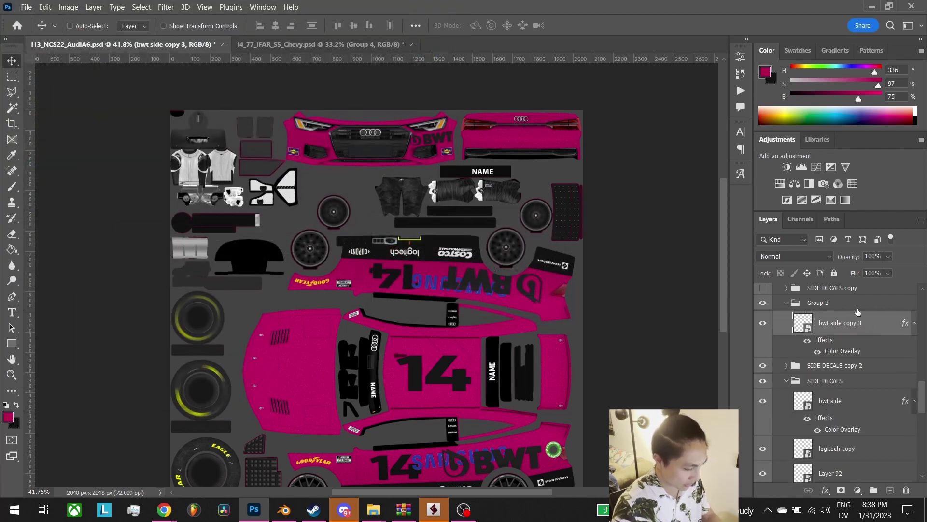
Run logo flip FCRD22 - front.jsx on Group 3 and zoom in to check the bumper
click(854, 306)
click(21, 7)
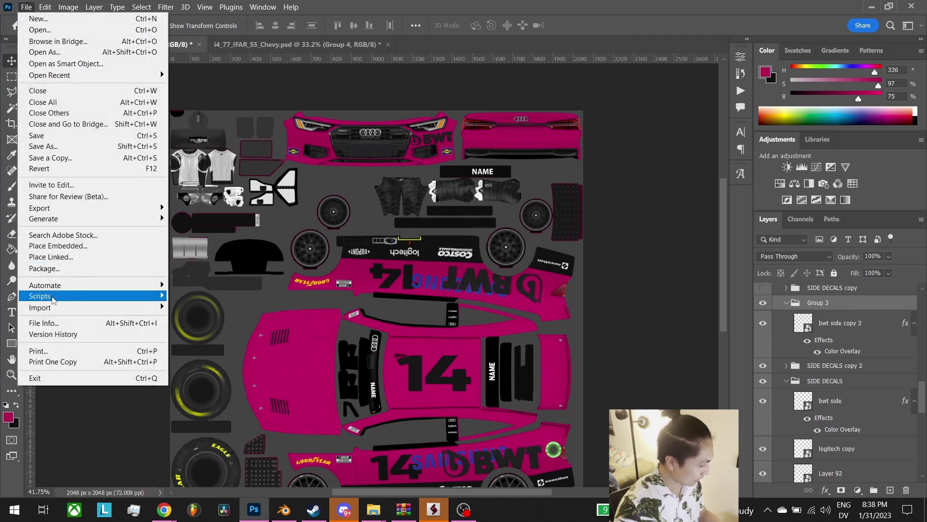
mouse_move(55, 296)
click(223, 411)
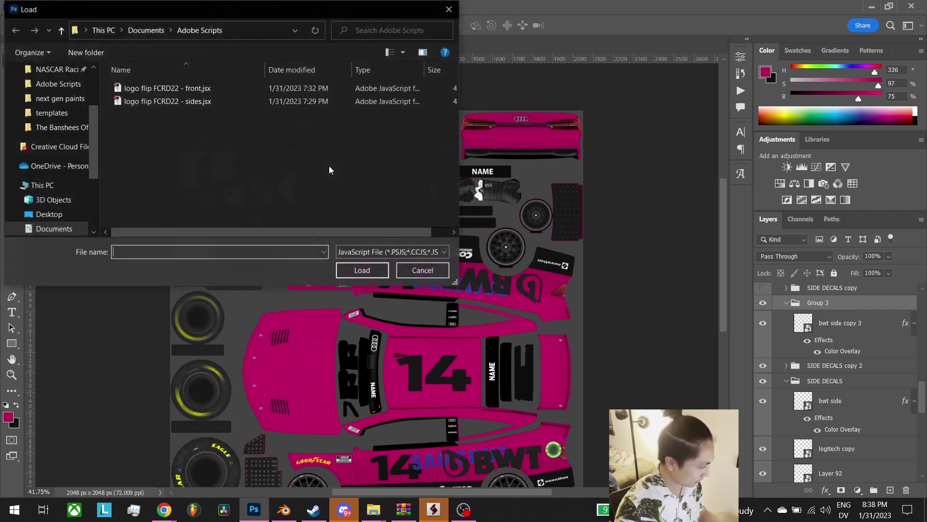
double_click(183, 88)
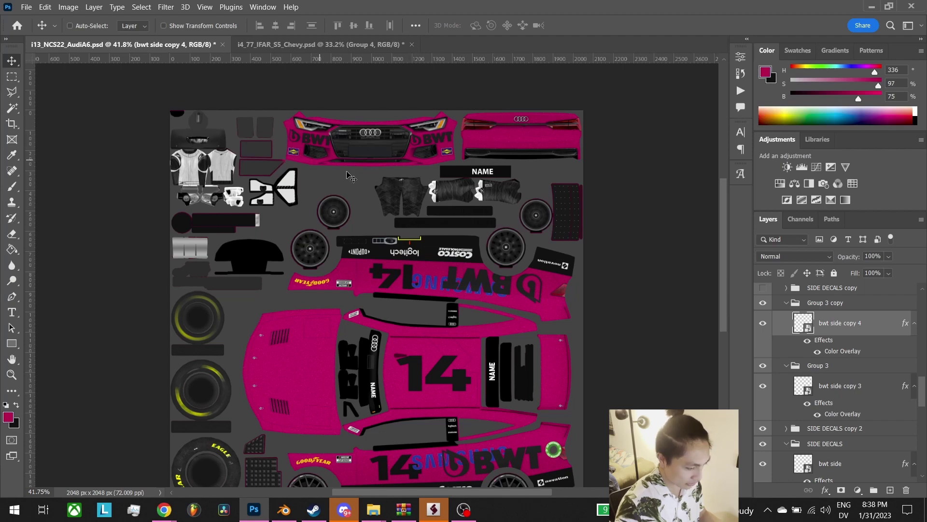
scroll(497, 304, down, 2)
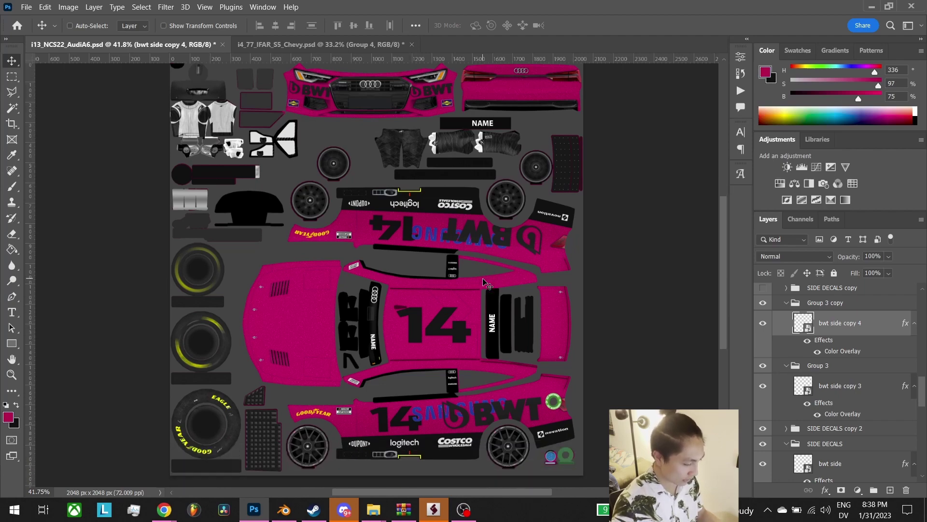
key(z)
drag(532, 367, 511, 375)
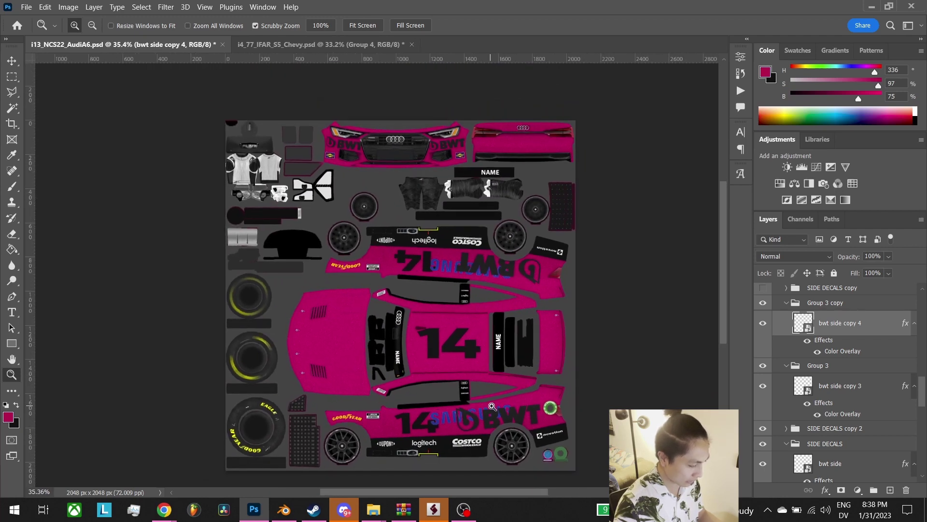
drag(492, 406, 503, 410)
Collapse Group 3 copy, switch to i4_77_IFAR_S5_Chevy.psd, zoom in, and select Banners #1
click(787, 303)
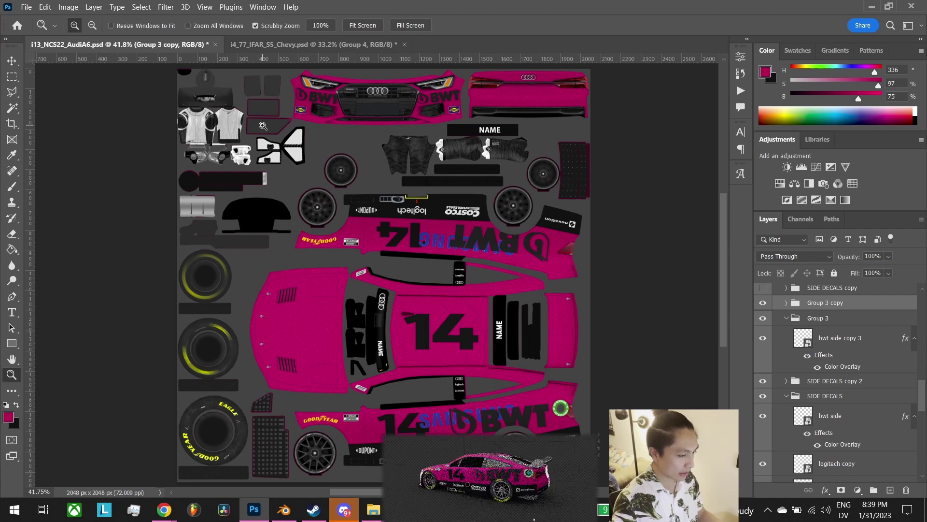
click(309, 44)
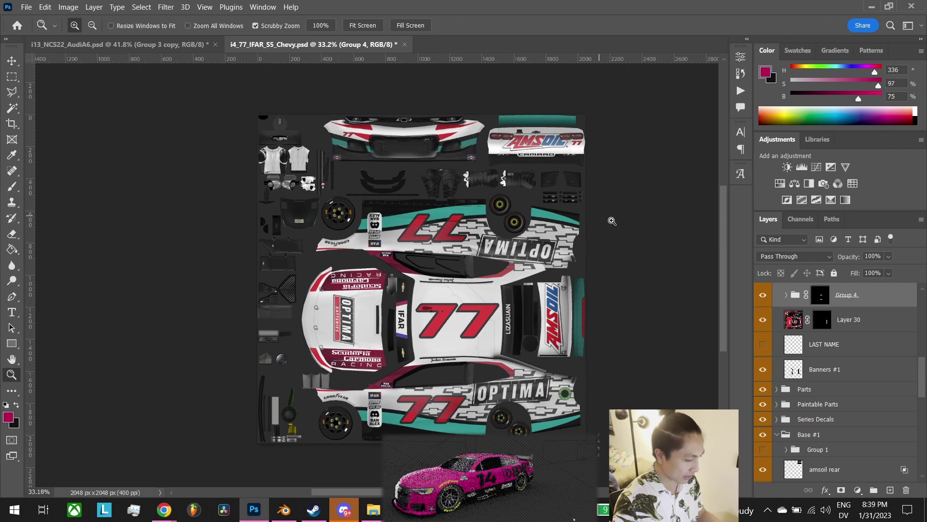
drag(566, 371, 583, 369)
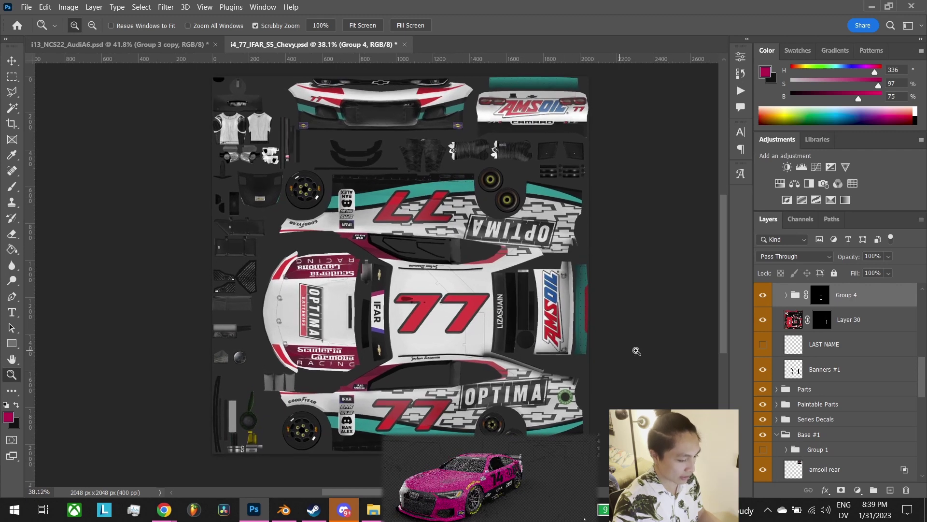
scroll(833, 372, down, 1)
click(827, 356)
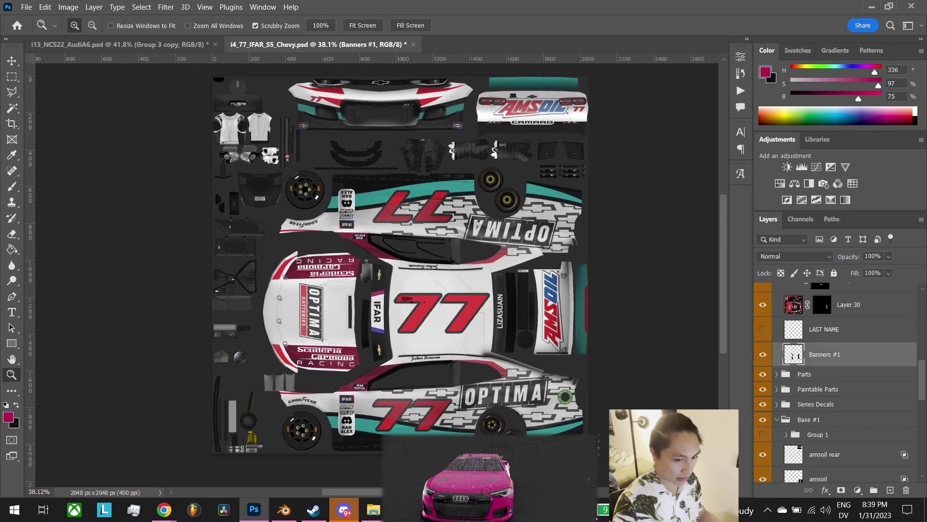
key(alt+Tab)
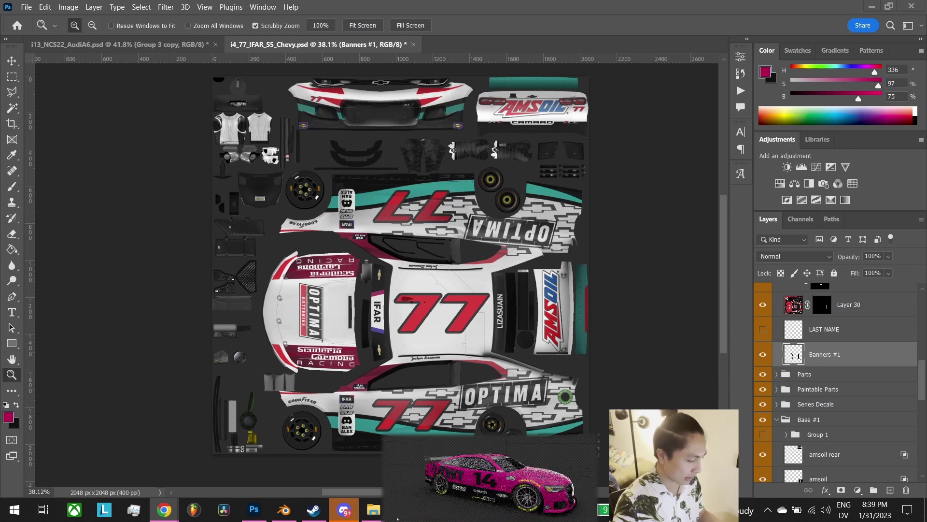
key(alt+Tab)
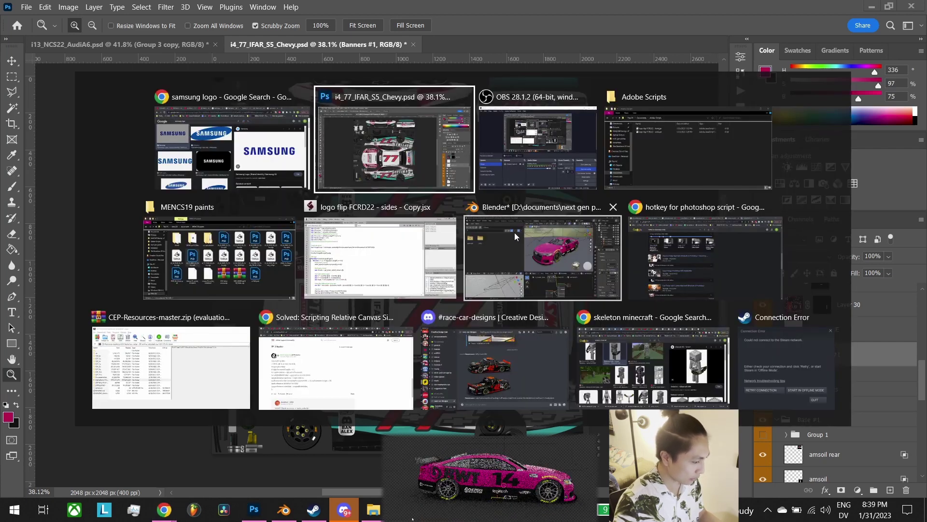
Copy and paste the logo flip FCRD22 - sides.jsx script in the Adobe Scripts folder
click(667, 147)
right_click(413, 167)
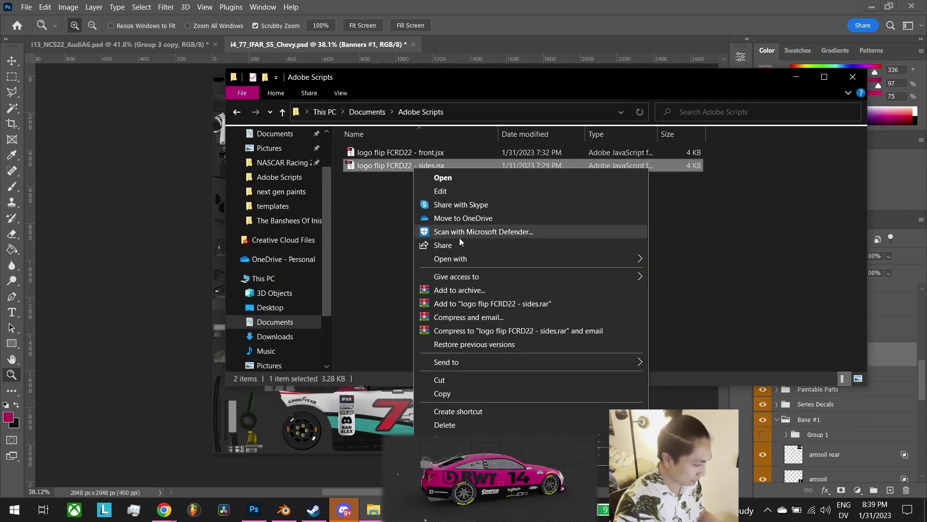
click(470, 393)
right_click(428, 246)
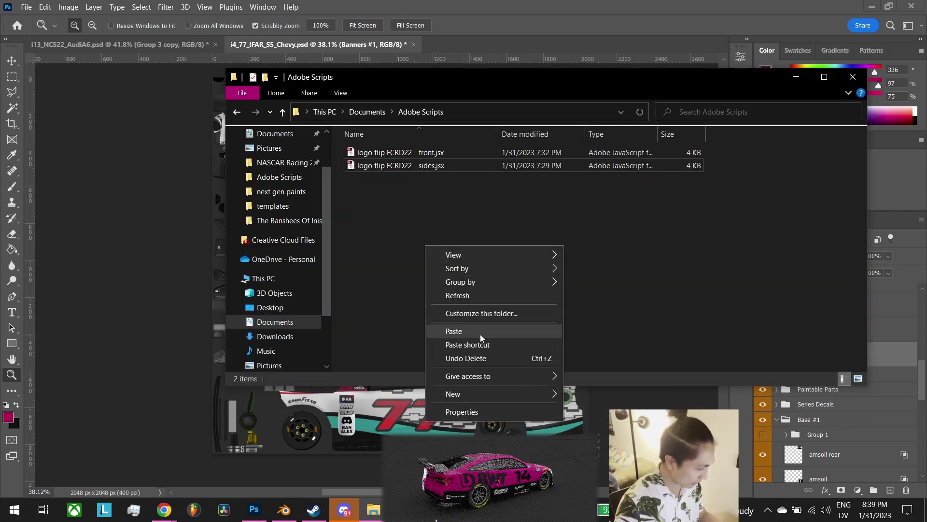
click(480, 331)
Open the script copy in Notepad and select the text on its mirrorAxis line
right_click(427, 167)
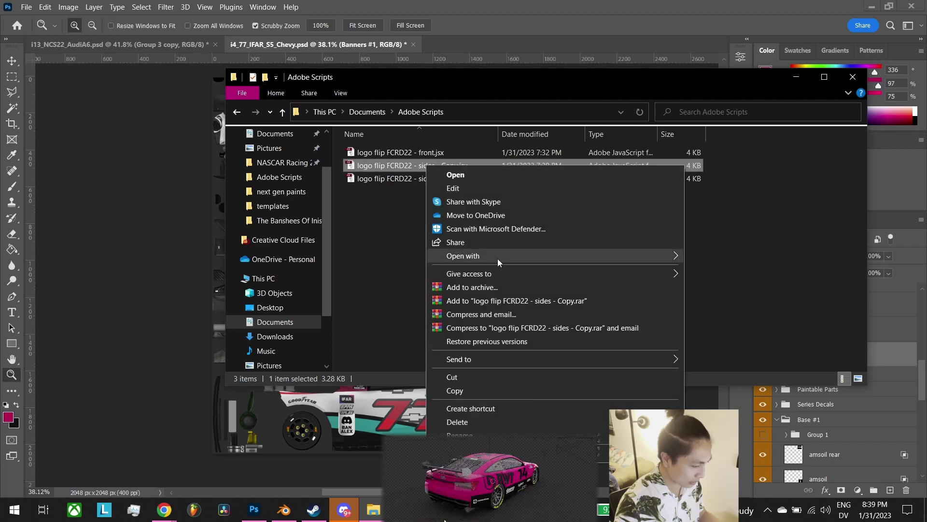
mouse_move(497, 256)
click(764, 284)
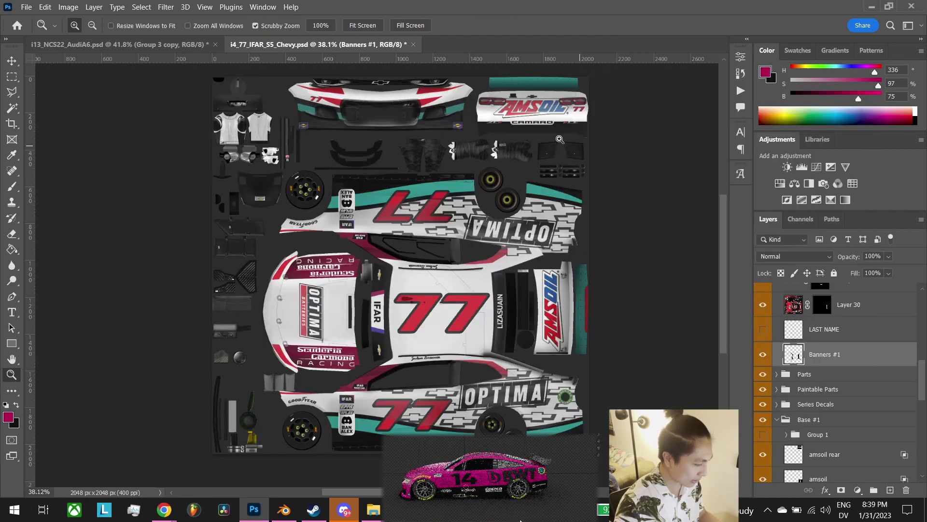
key(alt+Tab)
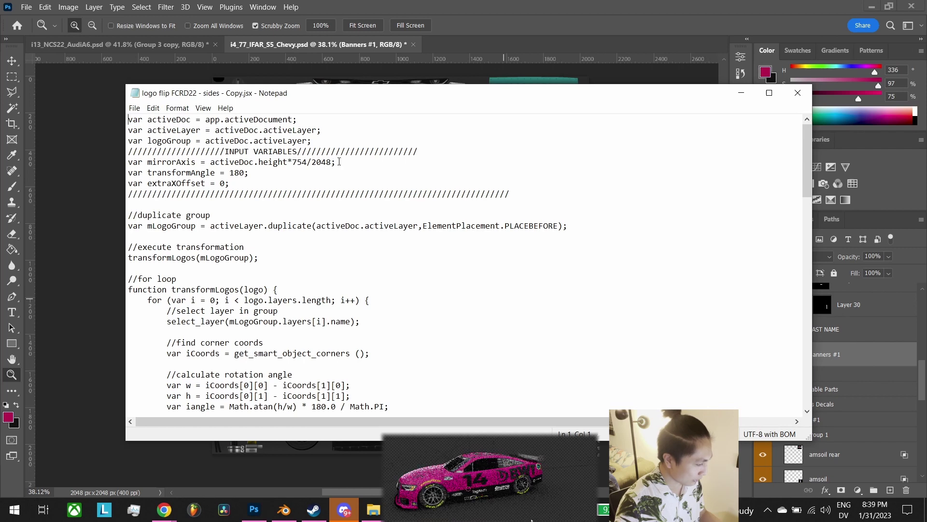
mouse_move(343, 161)
mouse_down()
mouse_move(128, 162)
mouse_move(351, 158)
mouse_up()
key(alt+Tab)
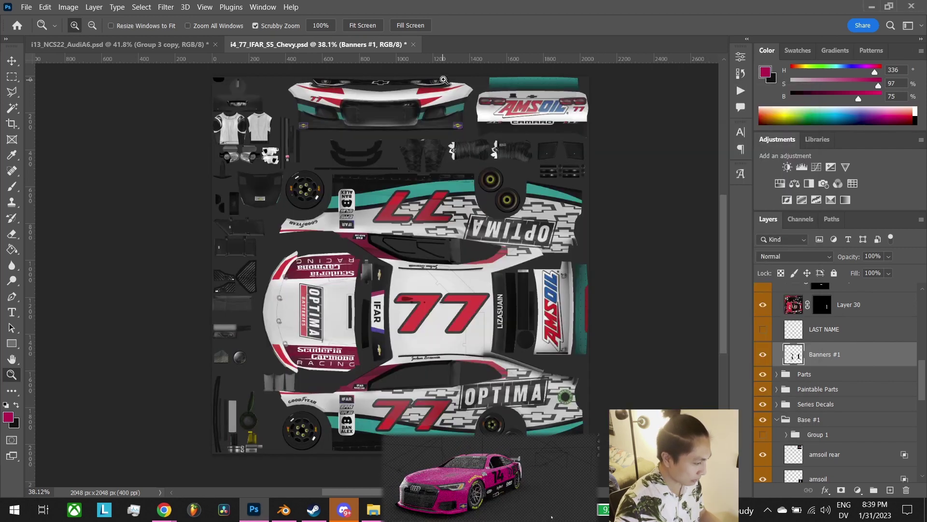
Add a horizontal guide at the Y 1277 px mirror line
drag(447, 59, 456, 312)
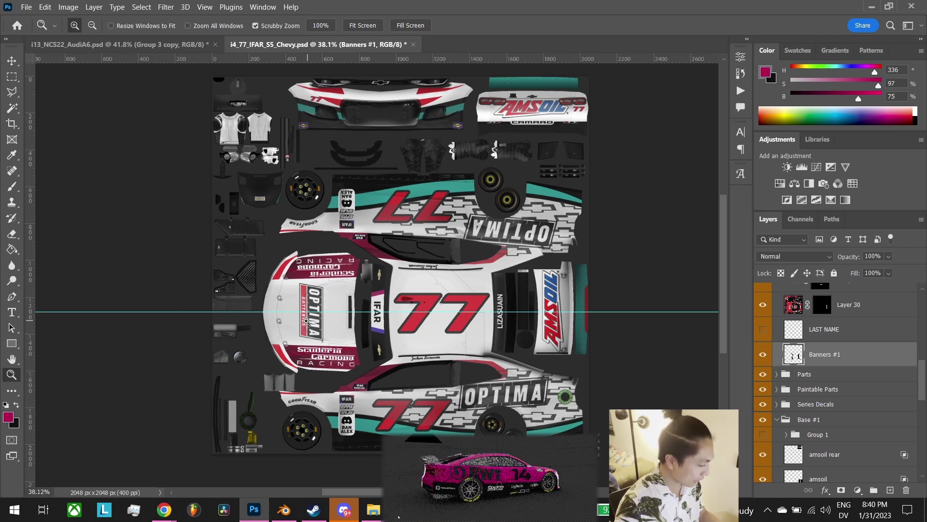
scroll(249, 336, up, 2)
scroll(245, 337, down, 2)
scroll(208, 339, up, 3)
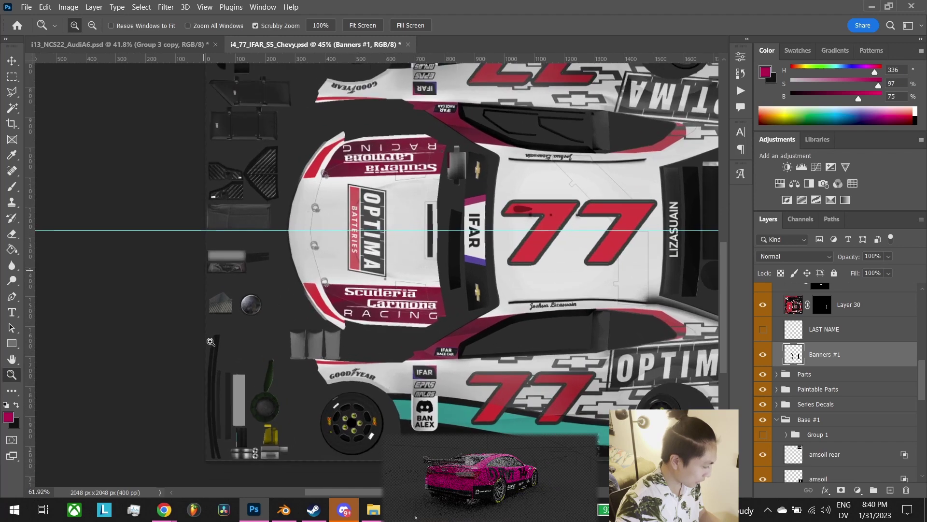
scroll(211, 342, up, 1)
Draw a 734 × 771 px rectangle from the guide down to the canvas bottom
key(u)
drag(206, 465, 431, 230)
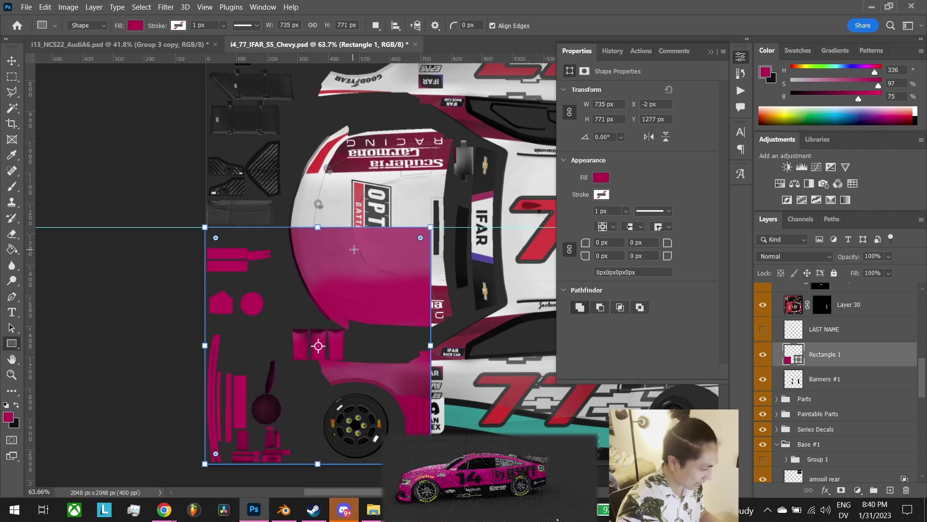
scroll(434, 464, left, 3)
scroll(425, 425, right, 3)
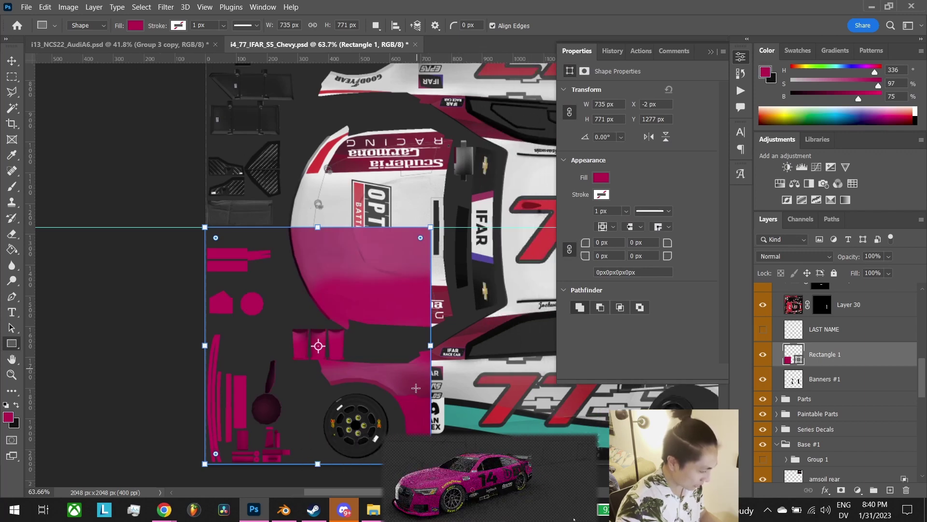
scroll(416, 388, up, 8)
scroll(483, 377, down, 5)
scroll(493, 394, up, 5)
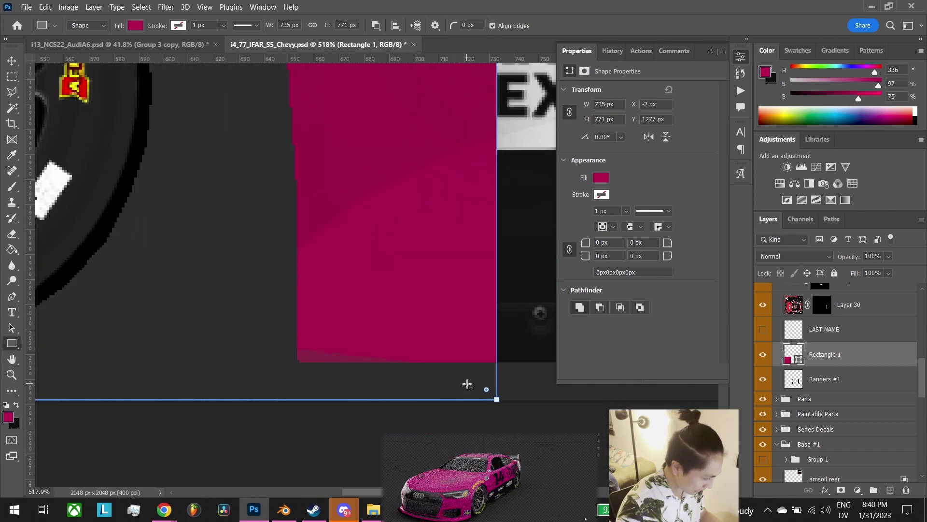
drag(497, 397, 498, 403)
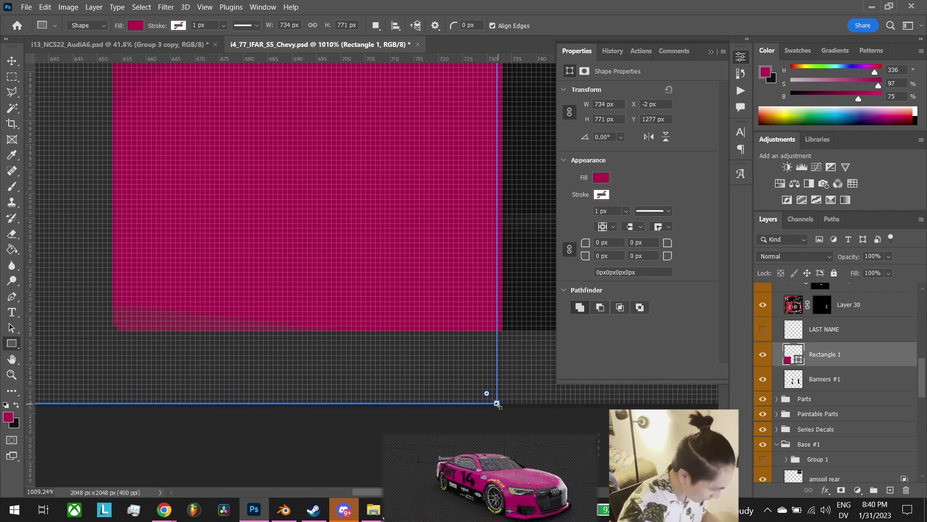
Check the document's canvas dimensions in Image > Canvas Size without changing them
scroll(503, 377, down, 10)
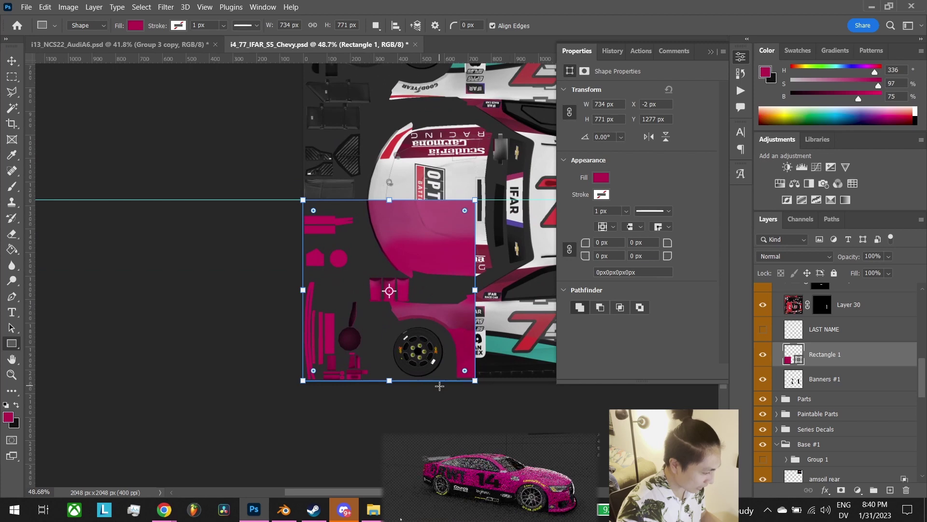
scroll(488, 343, down, 2)
scroll(488, 343, up, 1)
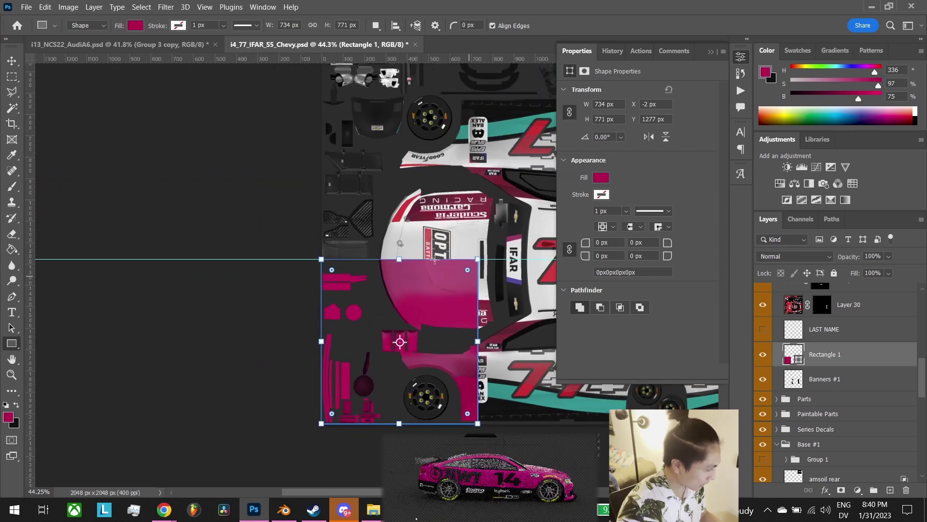
click(76, 7)
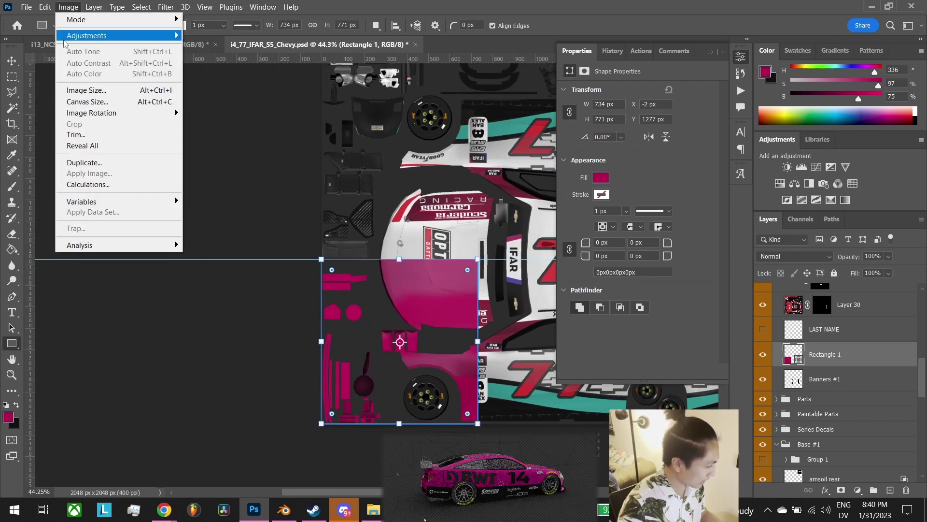
click(94, 102)
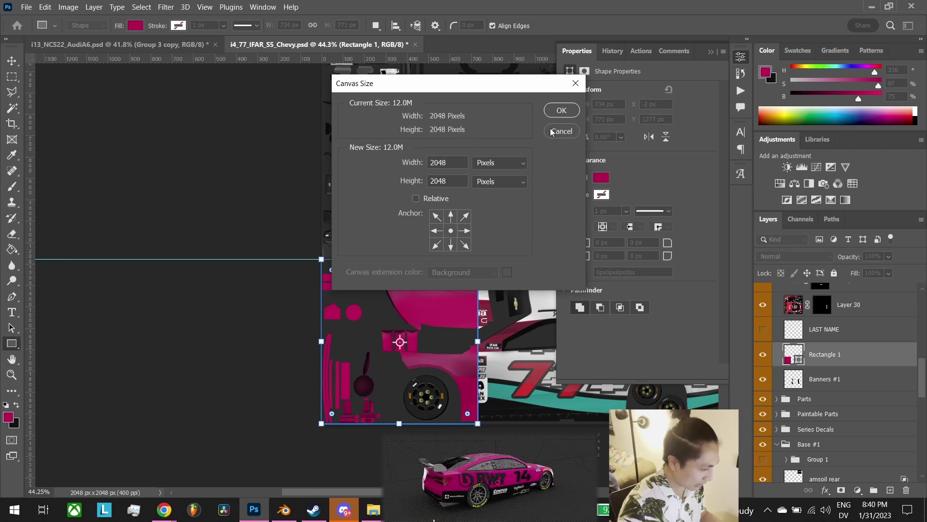
click(552, 132)
key(alt+Tab)
key(alt+Tab)
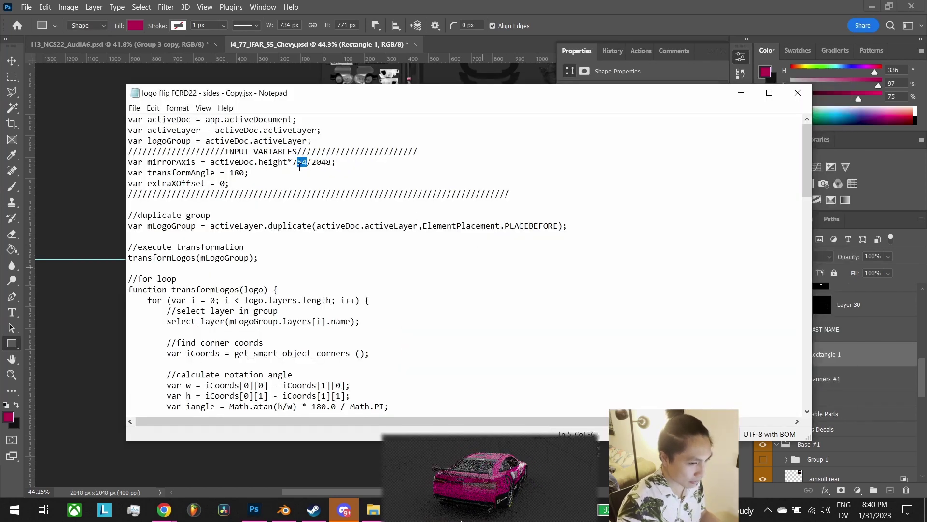
Edit the mirrorAxis line to activeDoc.height*771/2048 and save the script
text(71)
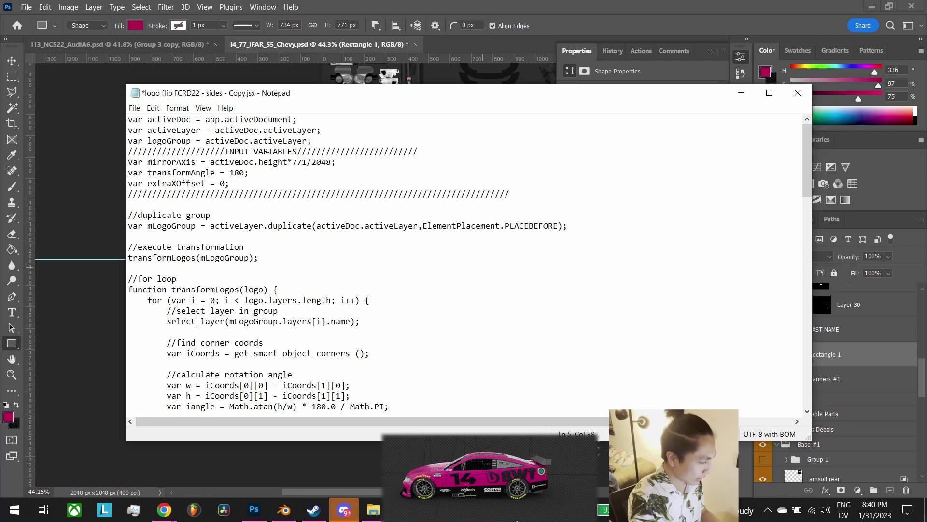
key(ctrl+s)
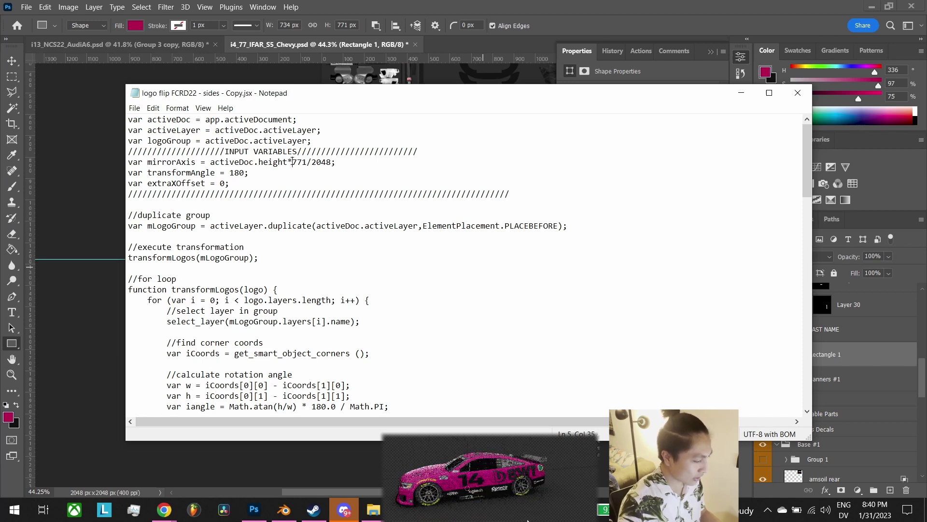
drag(291, 161, 331, 164)
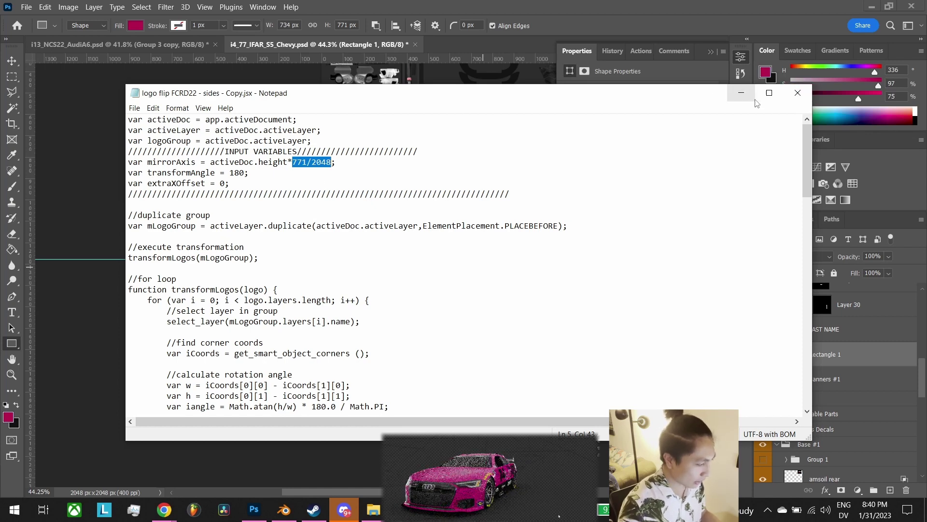
key(Up)
key(Up)
Paste the SAMSUNG logo as a new layer and move it onto the lower car side
click(594, 56)
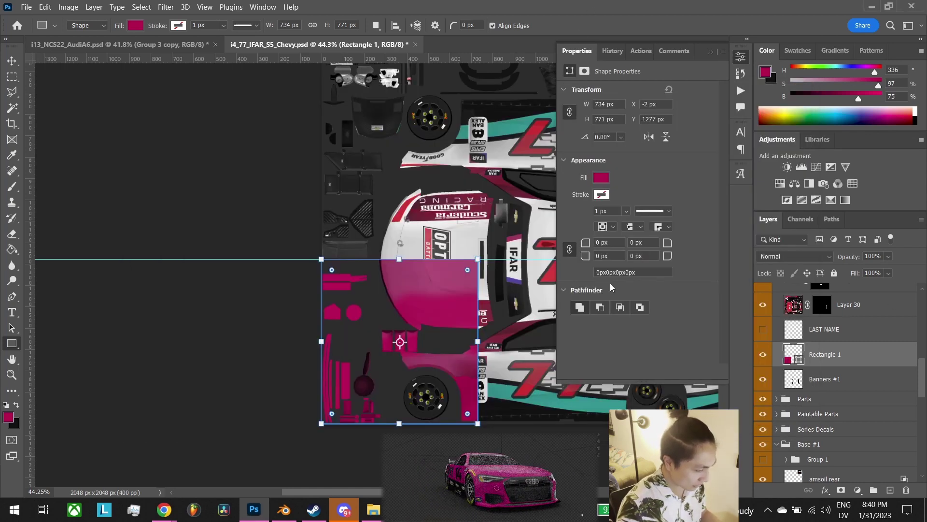
click(744, 62)
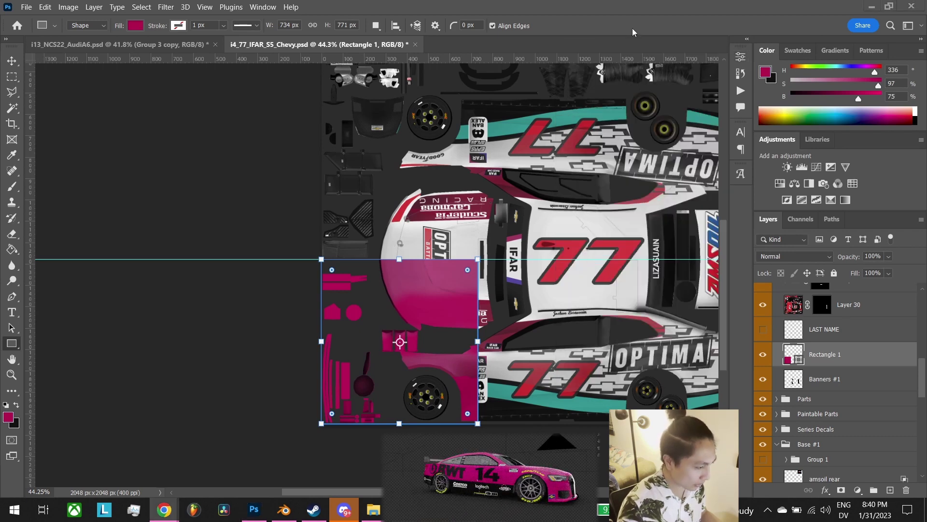
scroll(454, 269, right, 5)
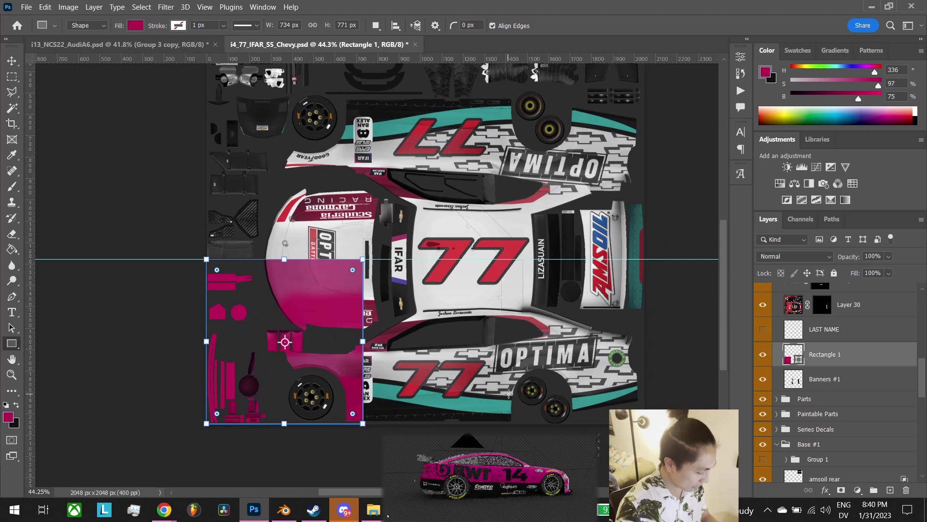
key(ctrl+v)
key(v)
drag(454, 270, 515, 390)
Convert the logo to a Smart Object, scale it to 23.81%, rotate -3.48°, and set it on the 77
right_click(861, 354)
click(725, 172)
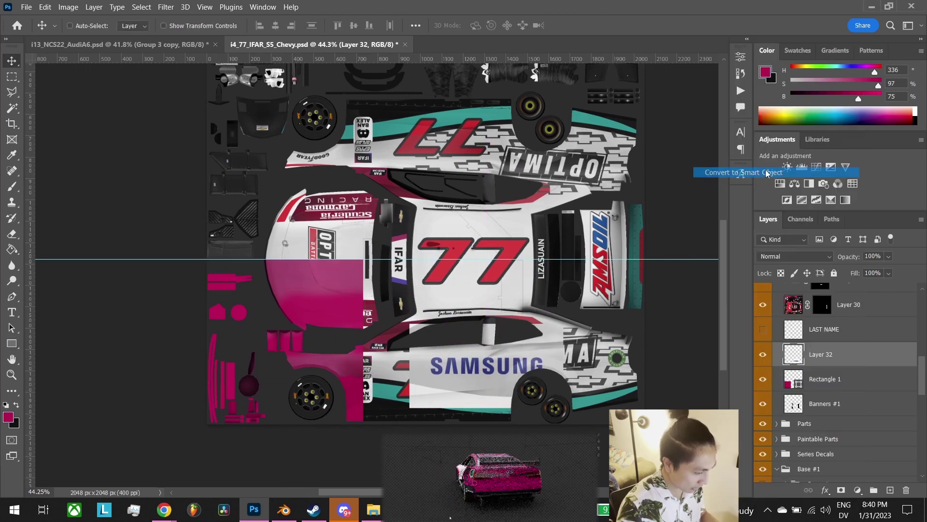
key(ctrl+t)
drag(564, 323, 497, 360)
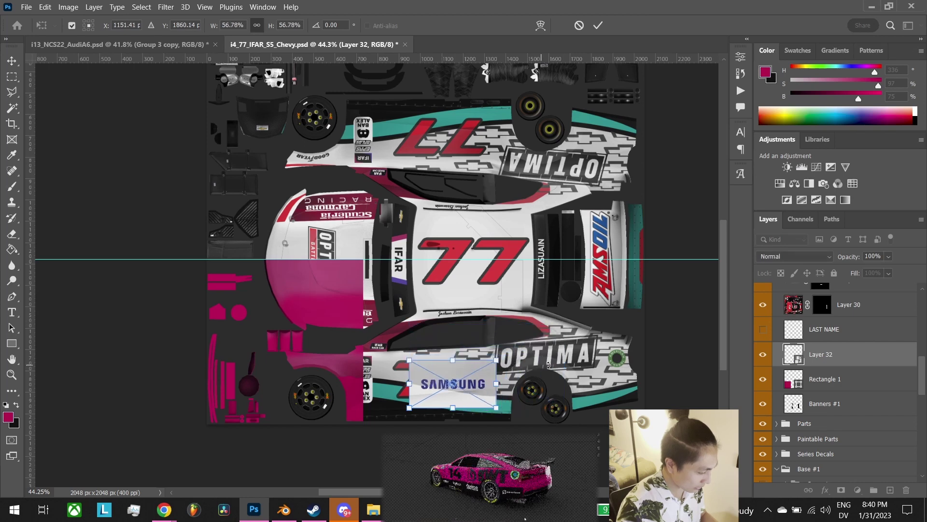
drag(560, 359, 557, 354)
drag(496, 357, 462, 368)
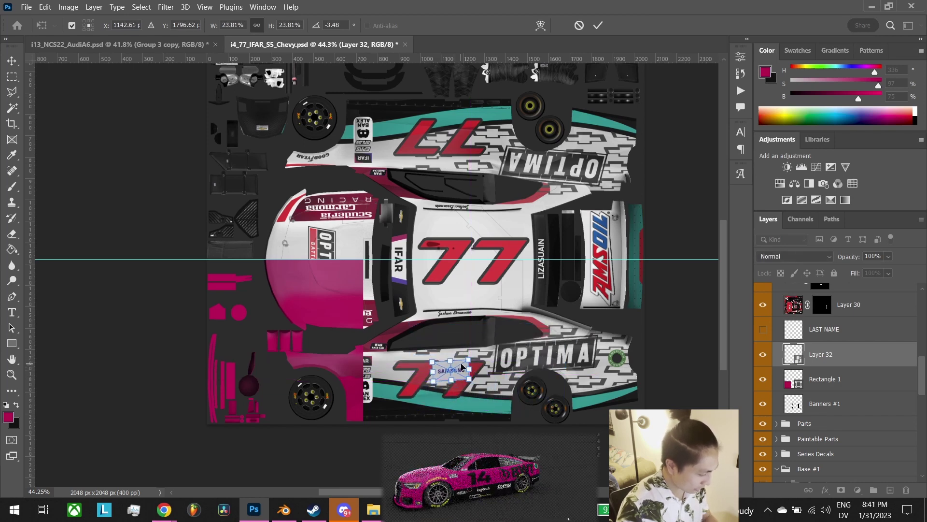
key(Return)
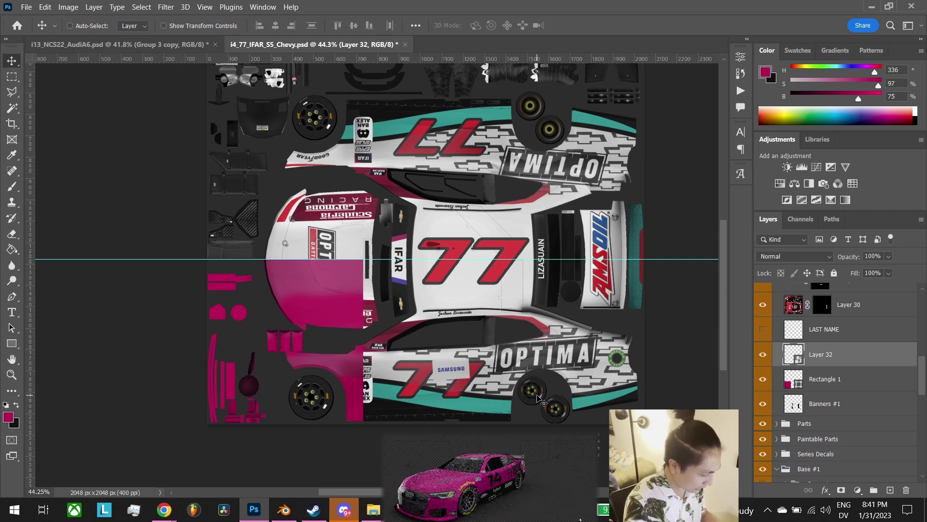
Put Layer 32 into Group 5 and run the 'sides - Copy' script to mirror it
click(874, 490)
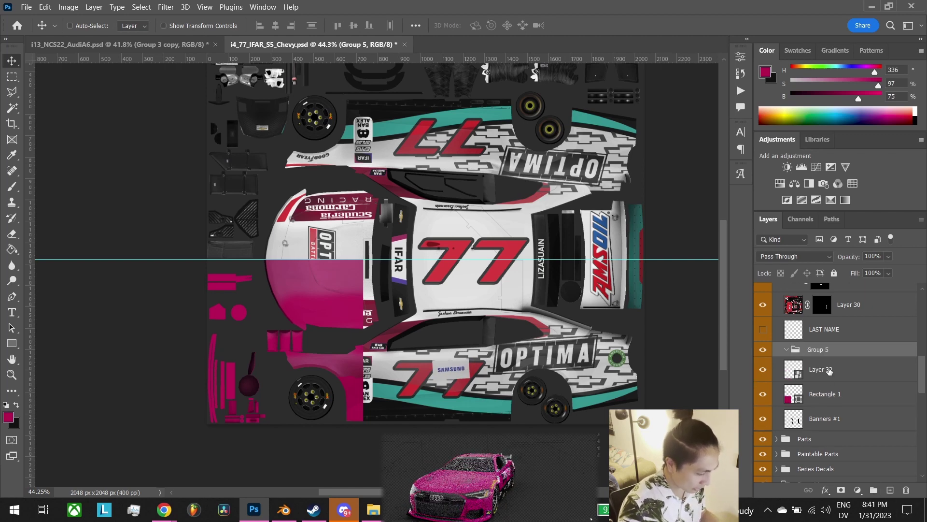
drag(829, 371, 854, 349)
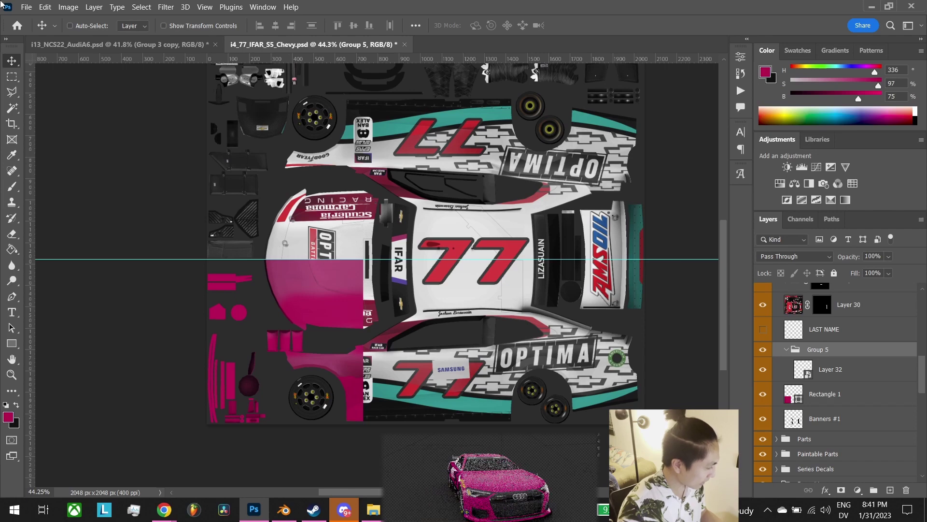
click(26, 6)
mouse_move(65, 296)
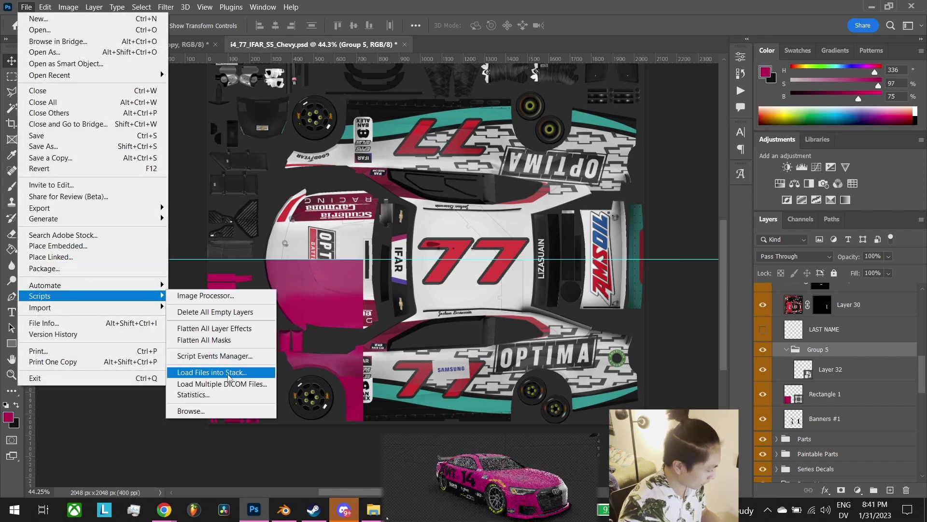
click(222, 411)
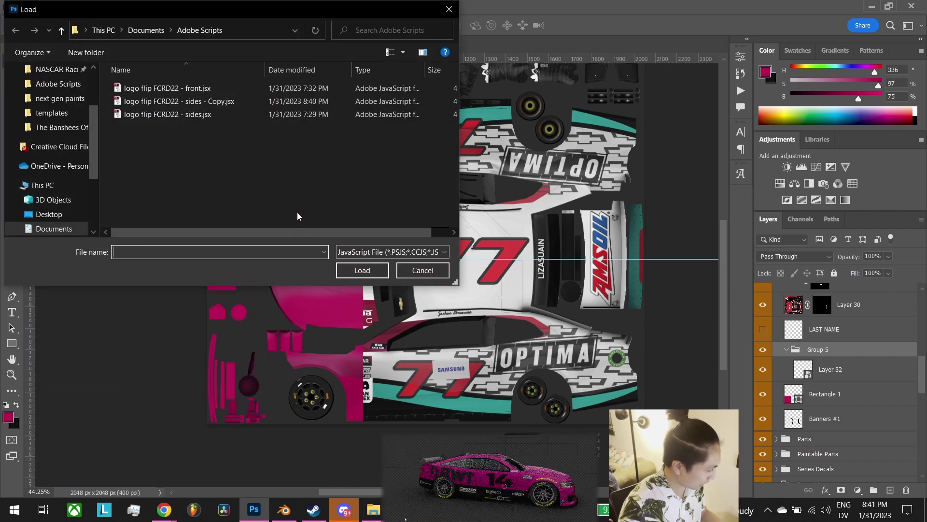
double_click(210, 102)
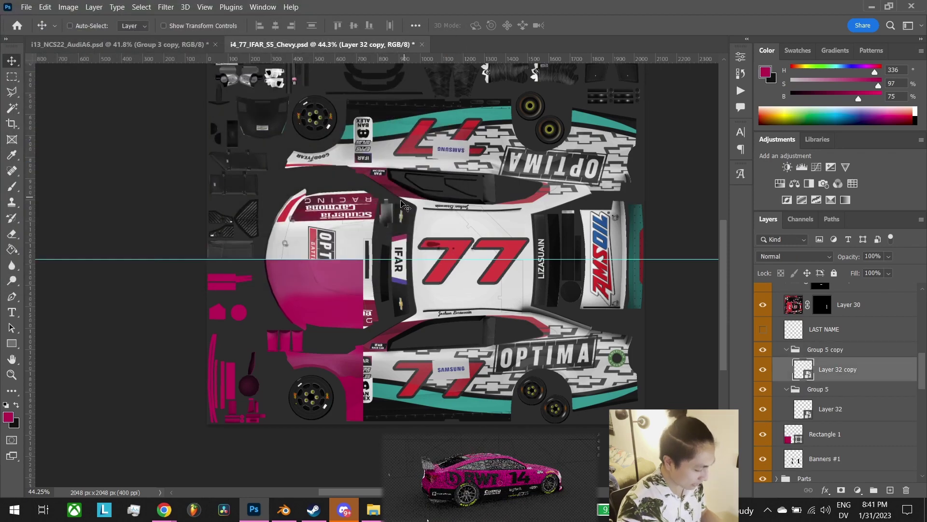
Duplicate the mirrored Group 5 copy, zooming in to inspect the upper side decals
key(z)
drag(431, 157, 449, 136)
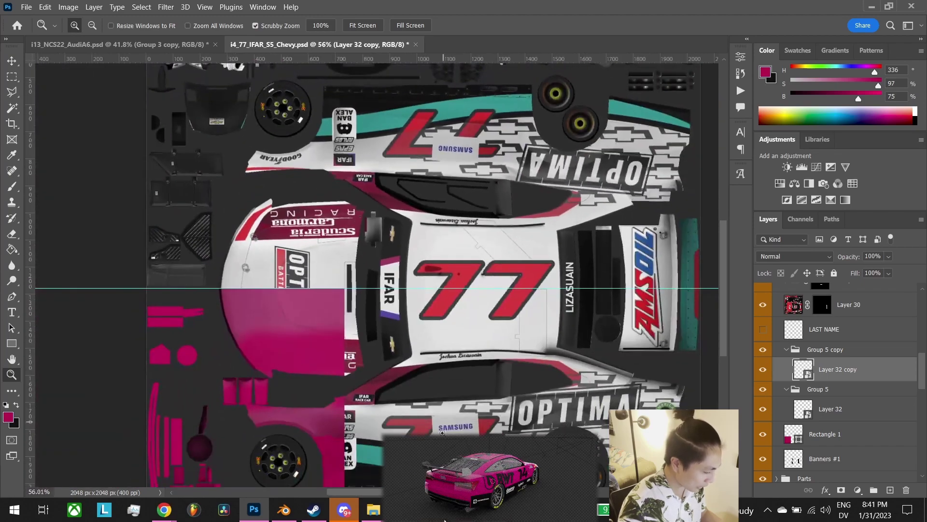
mouse_move(436, 449)
mouse_down()
mouse_move(455, 448)
mouse_move(435, 444)
mouse_move(437, 434)
mouse_up()
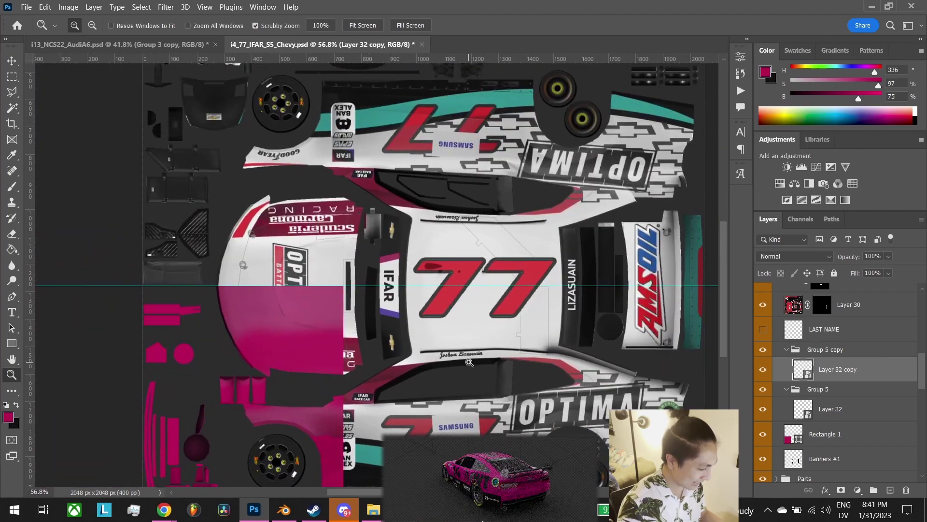
key(ctrl+j)
drag(403, 133, 482, 159)
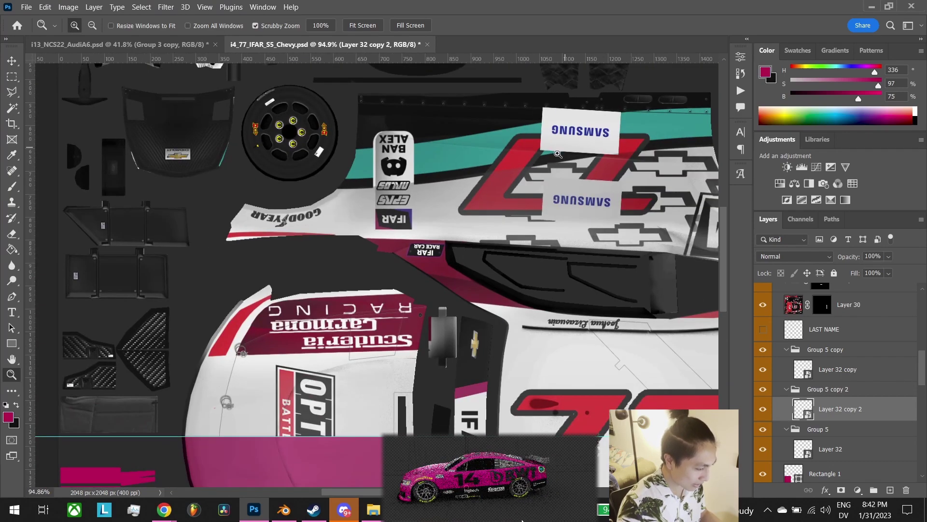
drag(602, 245, 550, 232)
mouse_move(630, 327)
mouse_down()
mouse_move(668, 323)
mouse_move(634, 313)
mouse_up()
scroll(668, 328, up, 4)
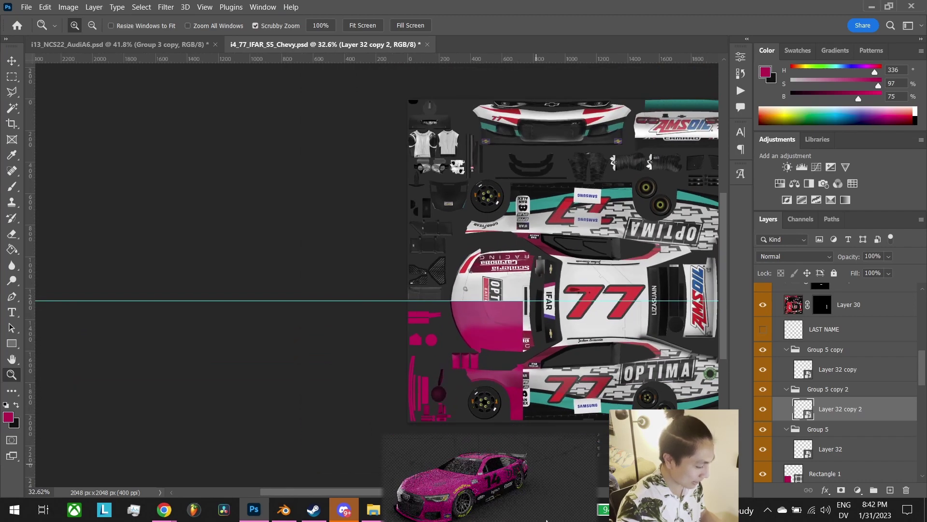
scroll(525, 270, right, 5)
Add a vertical guide near X 932 px and draw a 918 × 341 px rectangle over the bumper
drag(525, 270, 546, 270)
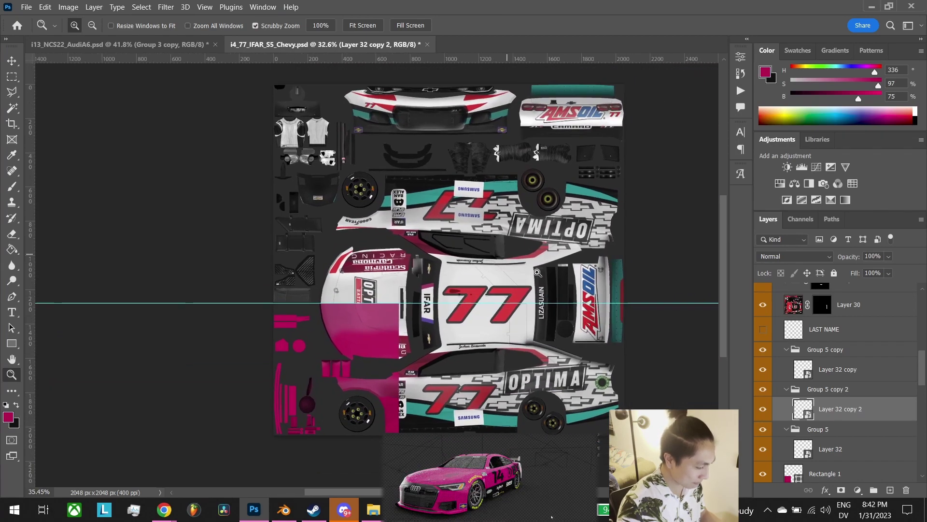
drag(276, 113, 437, 129)
drag(32, 121, 430, 165)
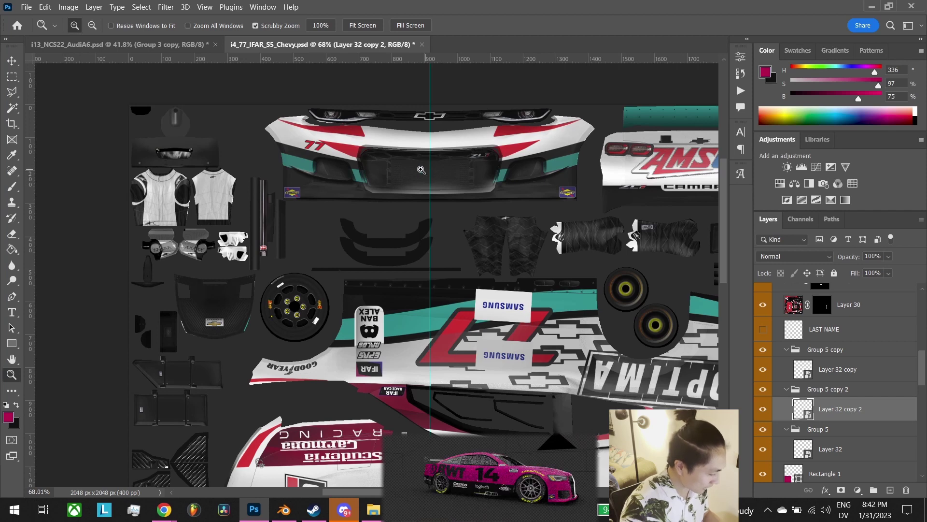
key(u)
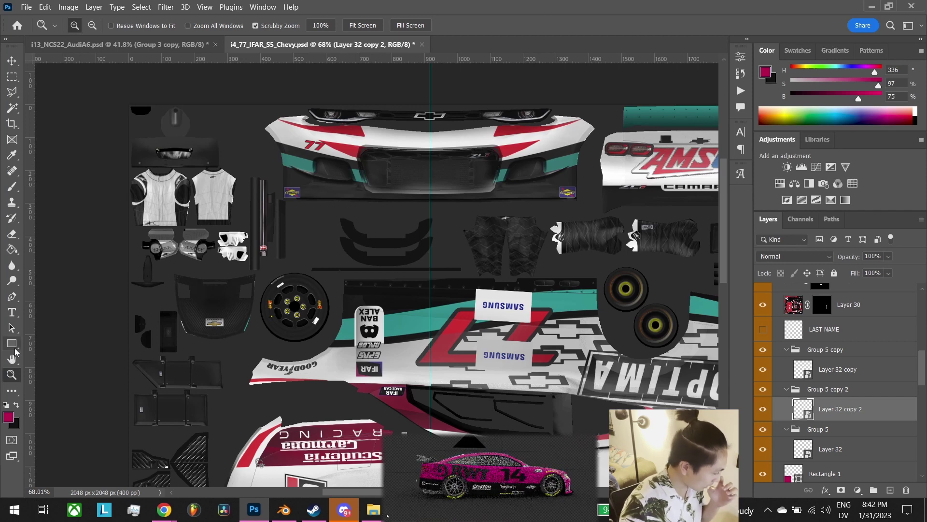
drag(127, 105, 429, 217)
Copy and paste the front logo-flip script in the Adobe Scripts folder
key(alt+Tab)
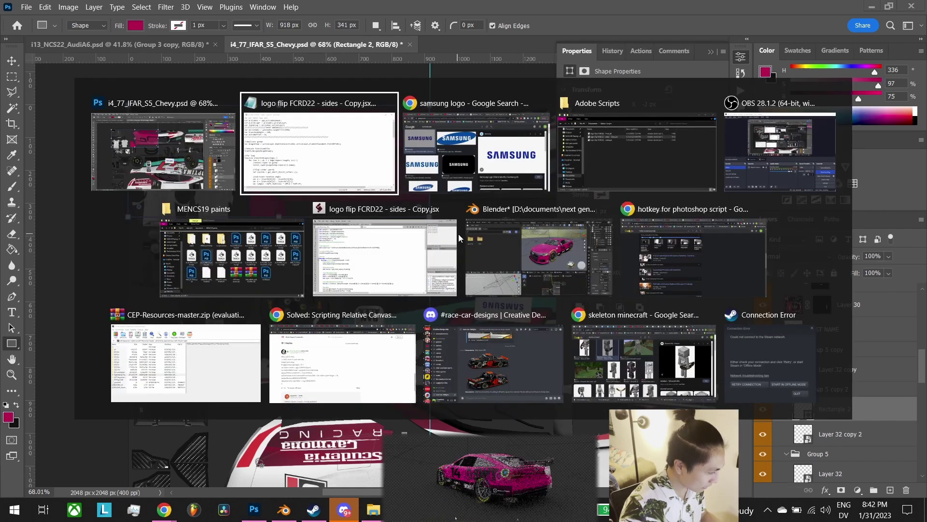
key(alt+Tab)
key(alt+Tab)
right_click(395, 153)
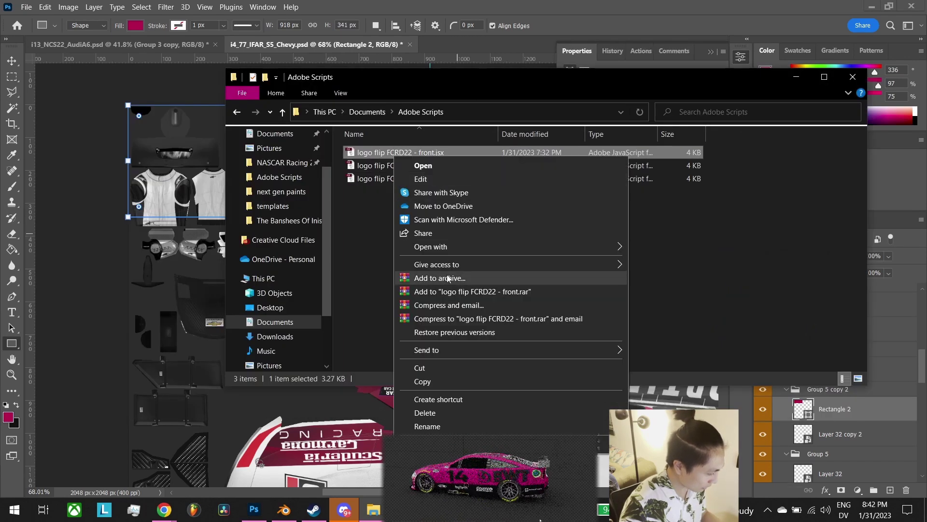
click(436, 381)
right_click(447, 282)
click(495, 364)
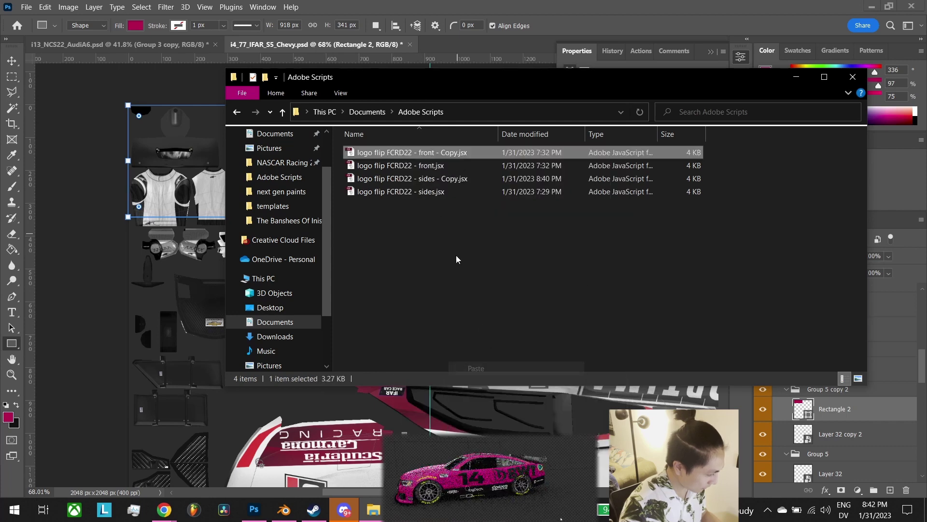
Open the copy in Notepad, change mirrorAxis to 918/2048, save, and return to Photoshop
right_click(448, 151)
mouse_move(605, 240)
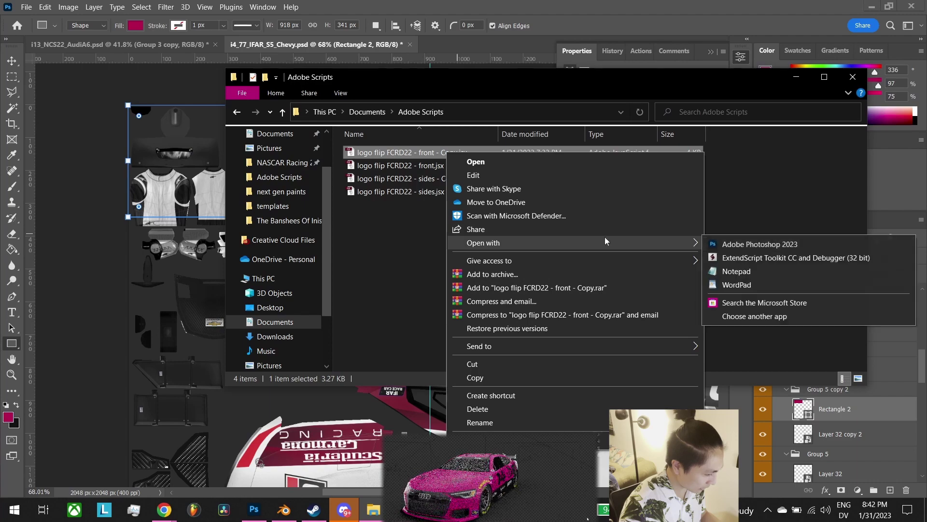
click(761, 271)
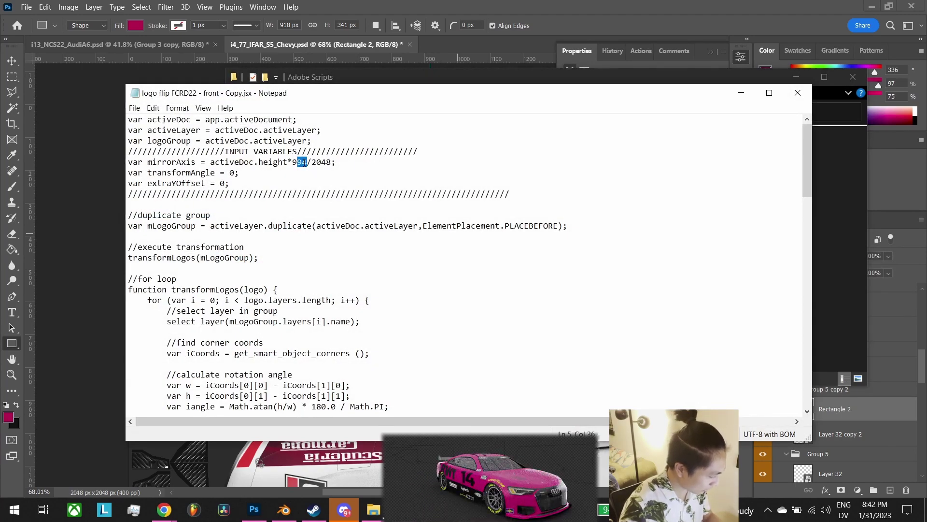
text(18)
key(ctrl+s)
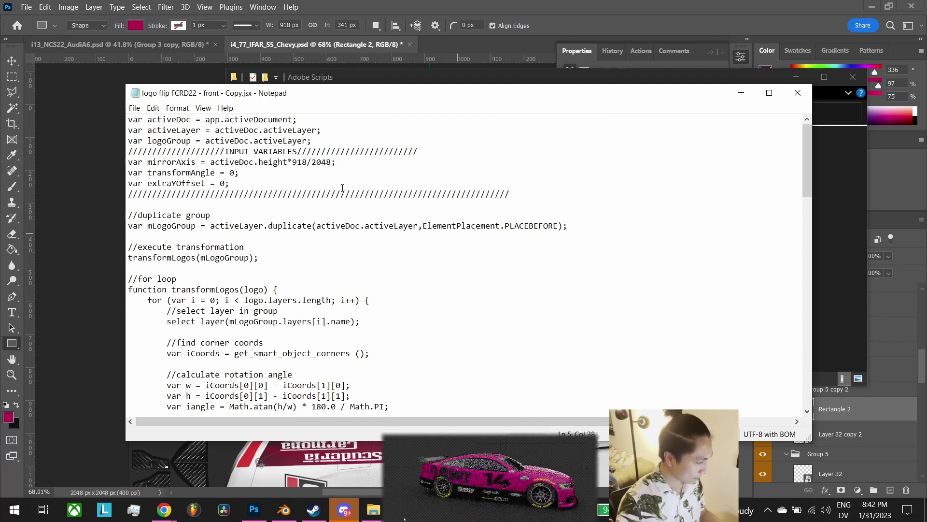
click(546, 19)
click(741, 57)
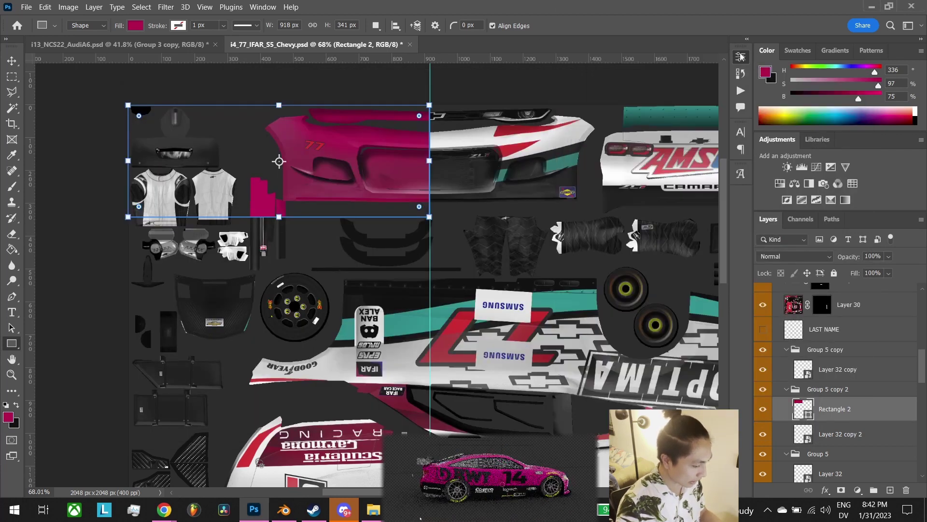
Hide Group 5 copy 2, duplicate the SAMSUNG layer, and move the copy onto the front bumper
click(764, 389)
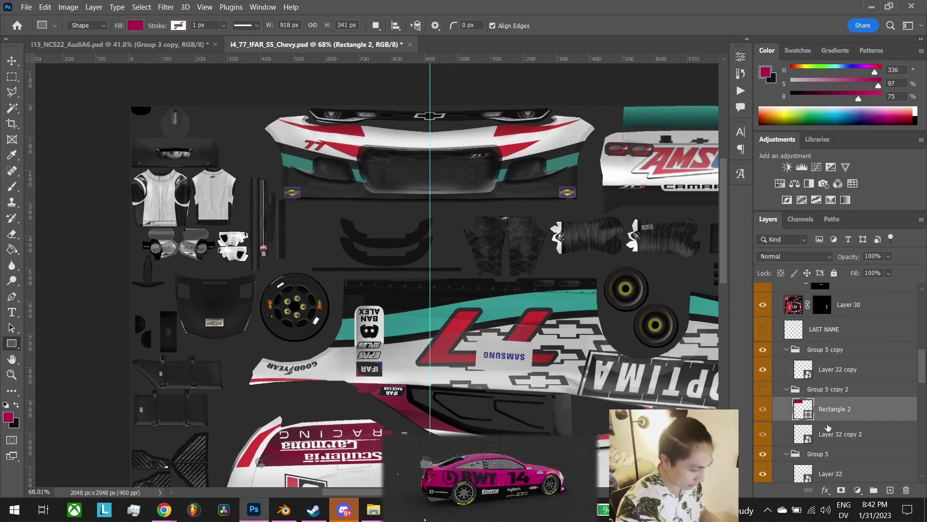
scroll(828, 427, down, 1)
drag(842, 413, 833, 349)
key(v)
drag(579, 384, 626, 220)
Group the bumper logo into Group 6 and run the edited front mirror script
click(873, 490)
drag(831, 378, 839, 360)
click(841, 362)
click(26, 7)
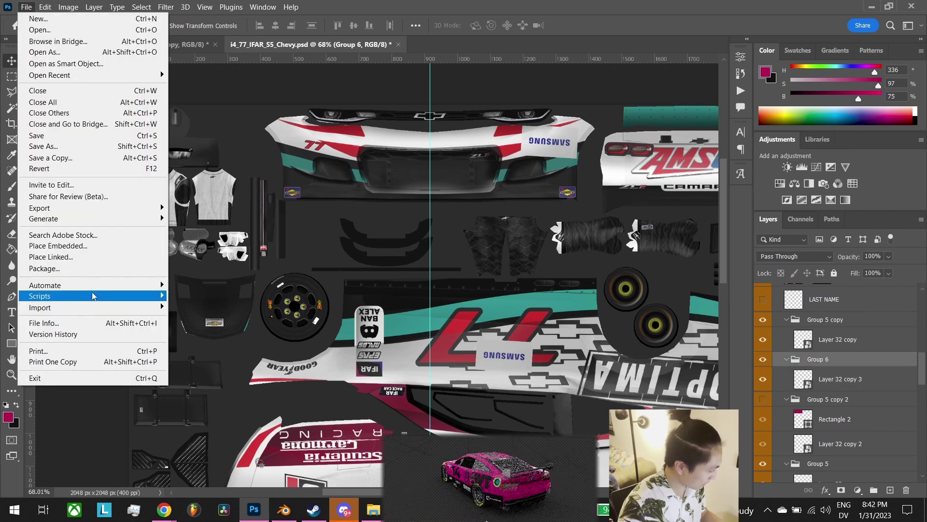
mouse_move(92, 291)
click(242, 410)
double_click(214, 89)
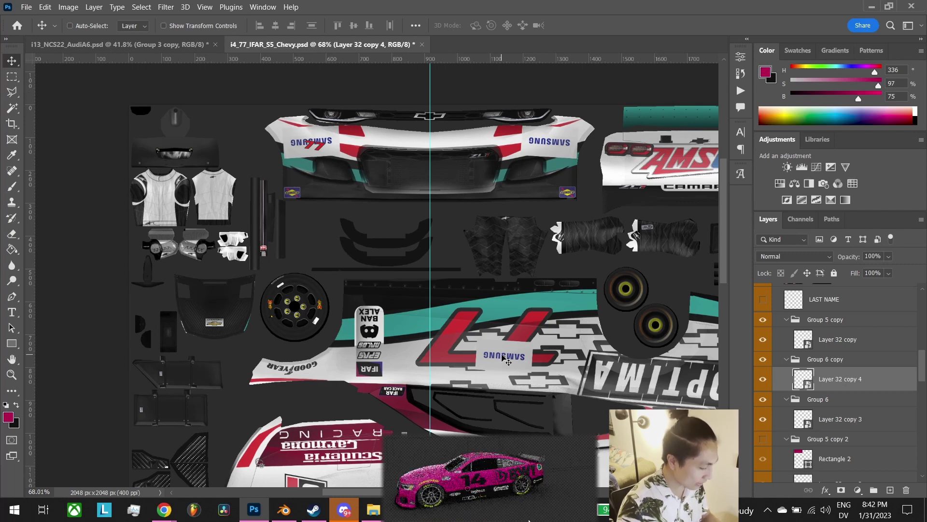
Zoom out to view the whole texture with both bumper Samsung decals
key(z)
drag(624, 384, 604, 364)
scroll(604, 364, down, 10)
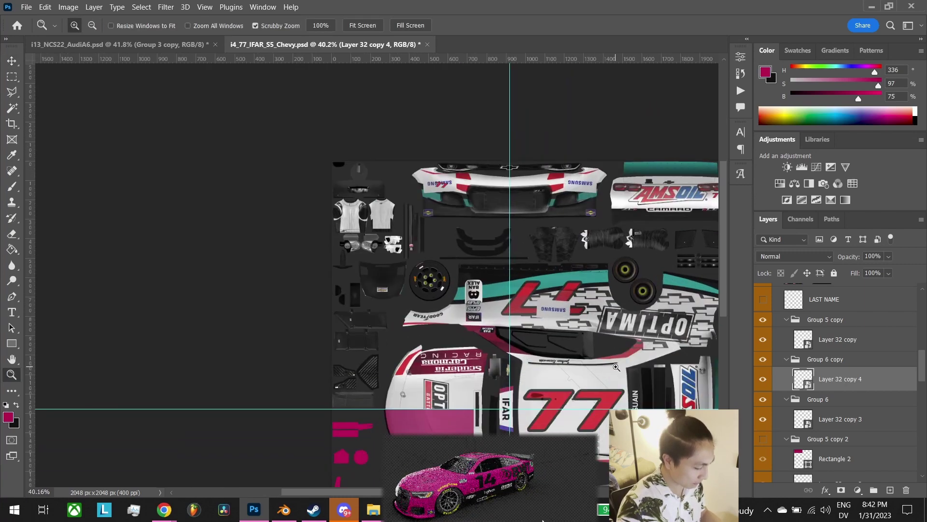
scroll(561, 393, right, 10)
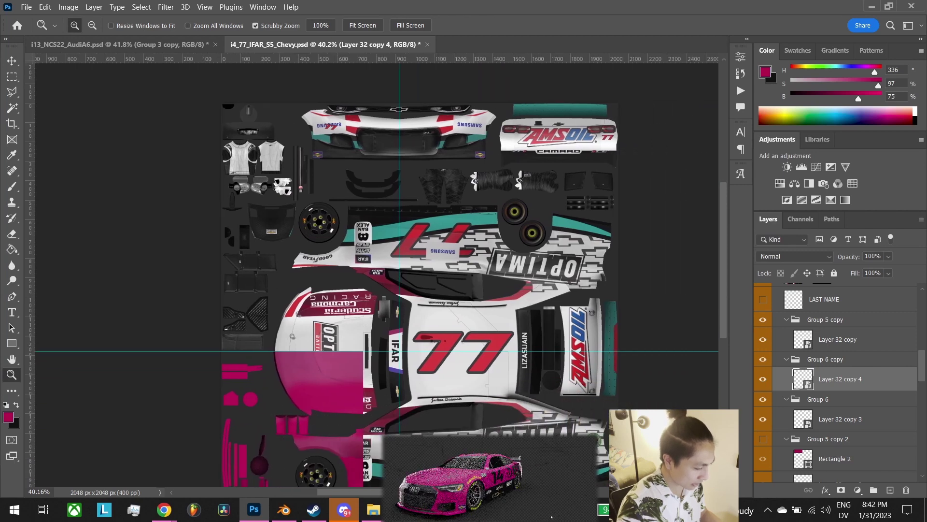
scroll(561, 393, down, 3)
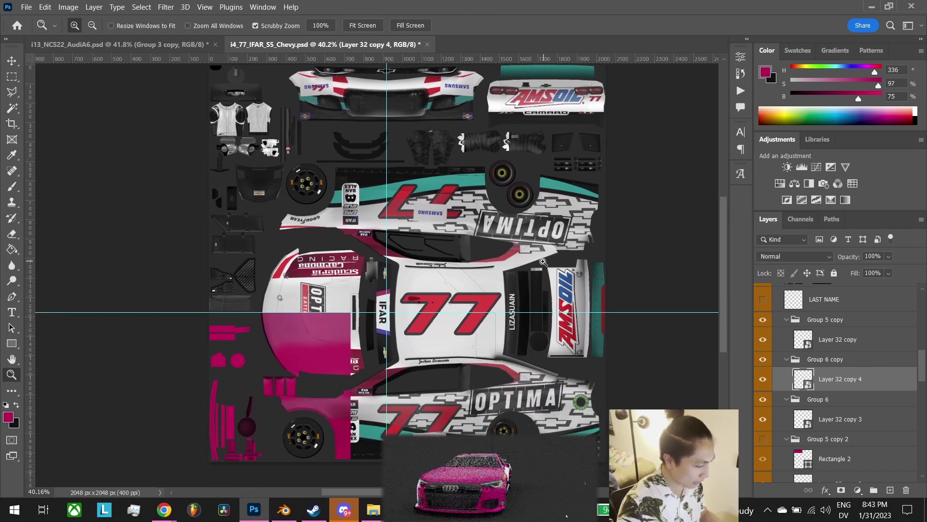
drag(543, 261, 418, 248)
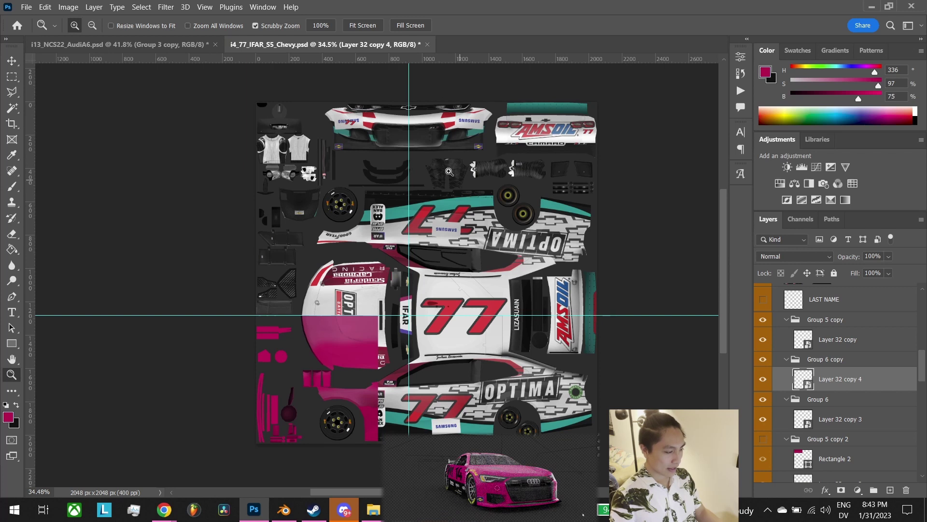